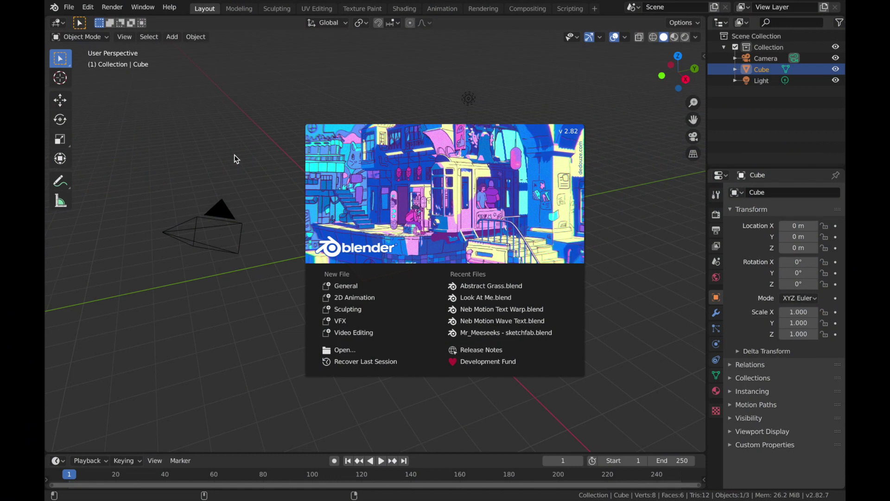
Dismiss the splash screen and delete all the default objects from the scene
left_click(235, 155)
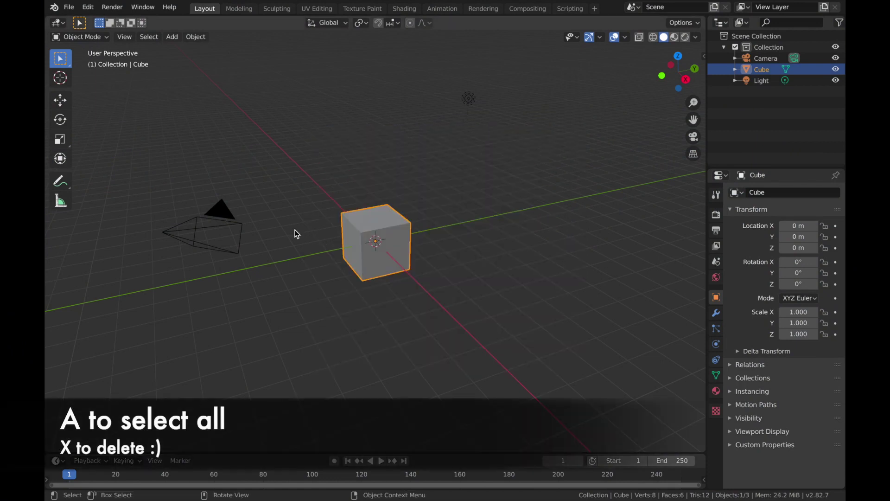
key("a")
key("x")
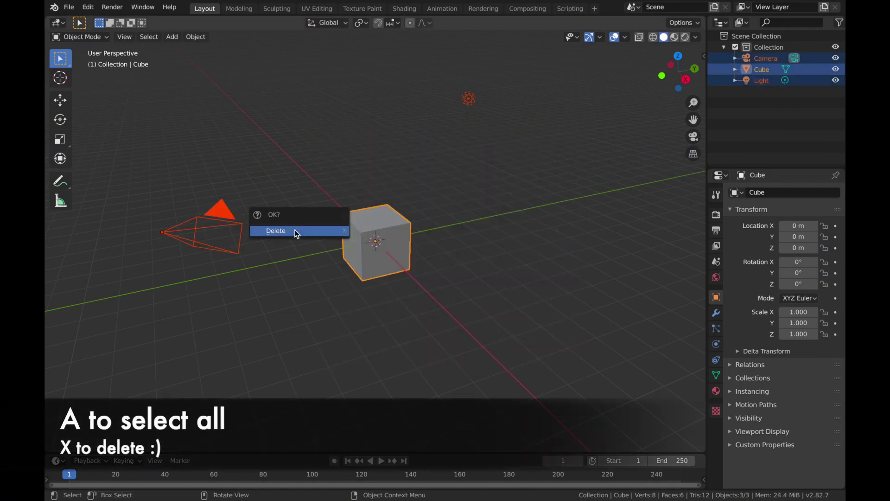
left_click(296, 232)
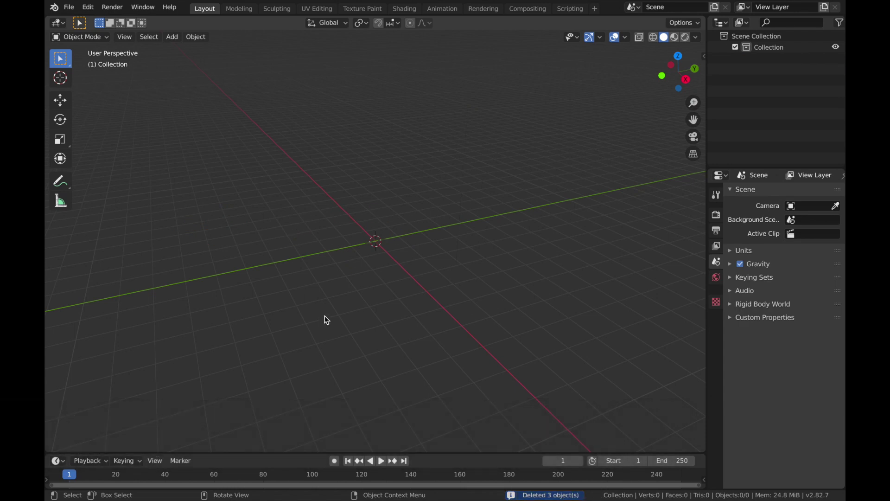
Add a mesh plane at the origin and scale it up by a factor of 8
key("shift+a")
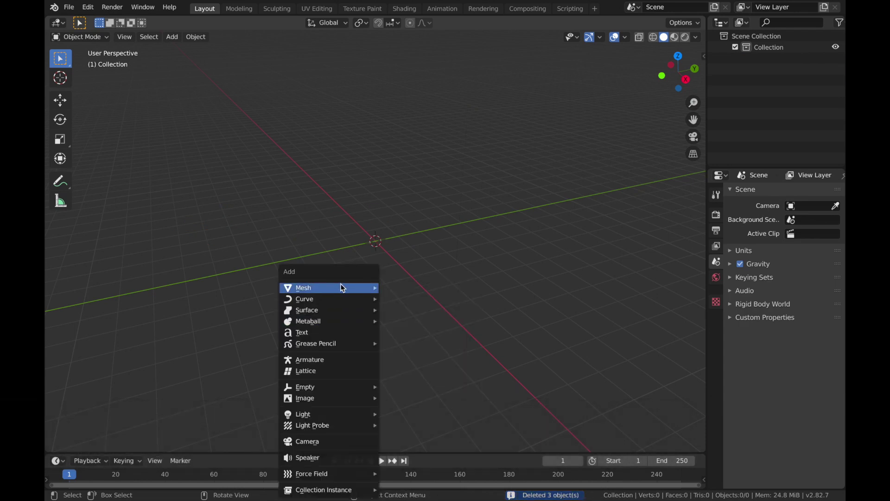
mouse_move(358, 286)
left_click(401, 288)
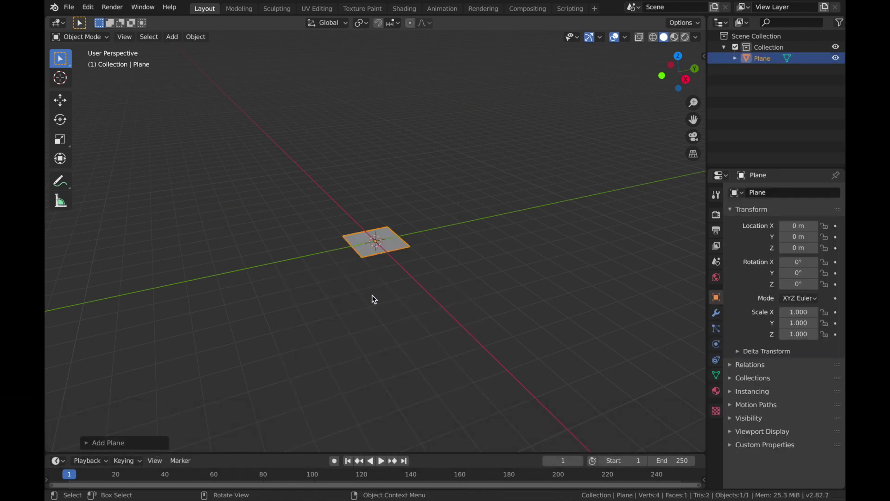
key("s")
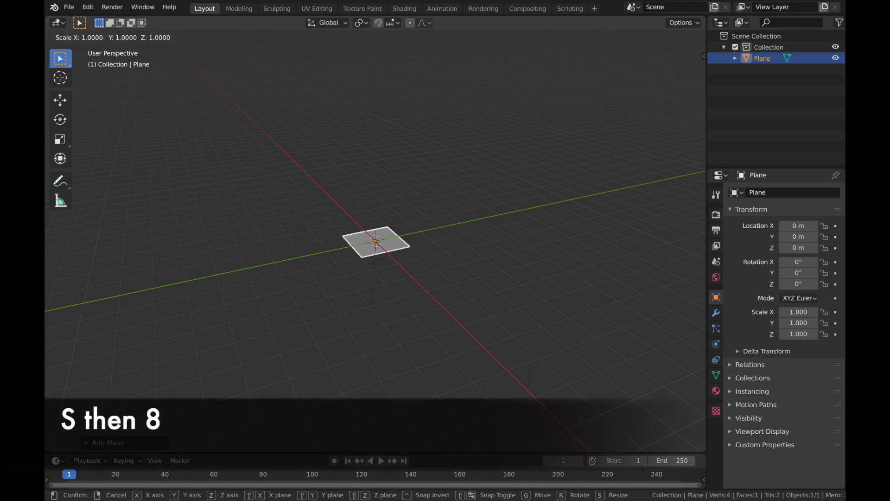
key("8")
key("Return")
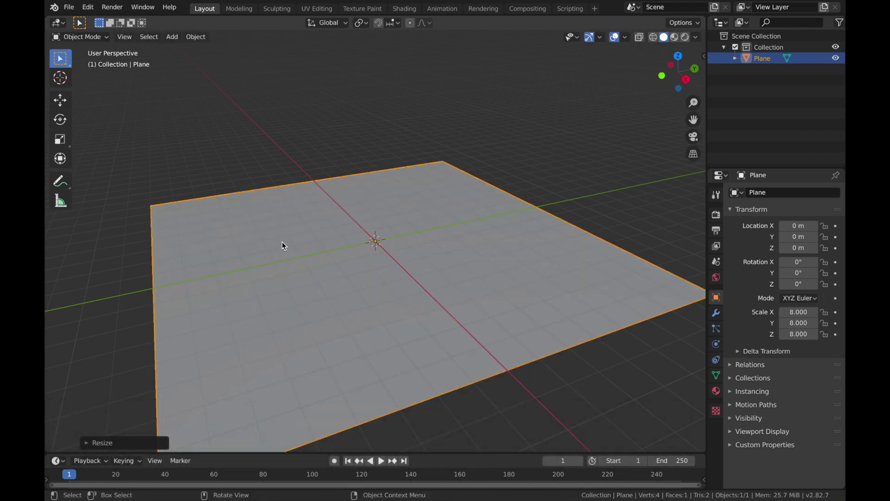
Subdivide the whole plane in Edit Mode with 30 cuts
key("Tab")
left_click(281, 39)
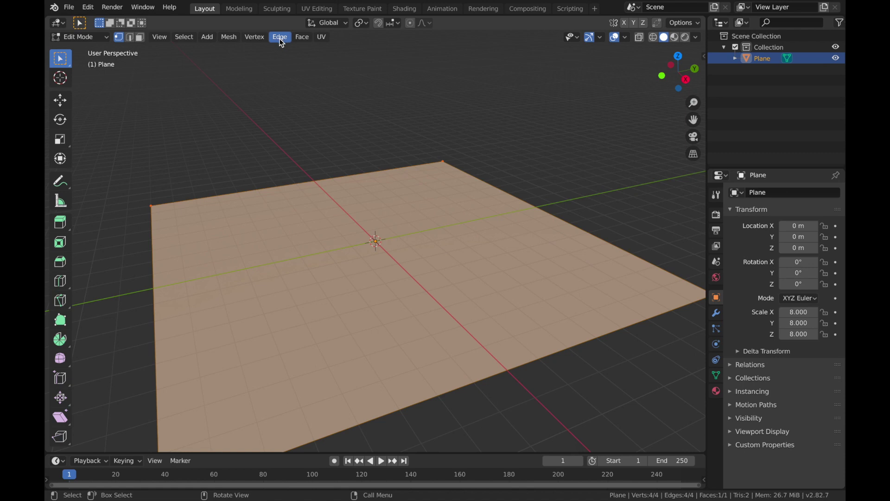
left_click(308, 91)
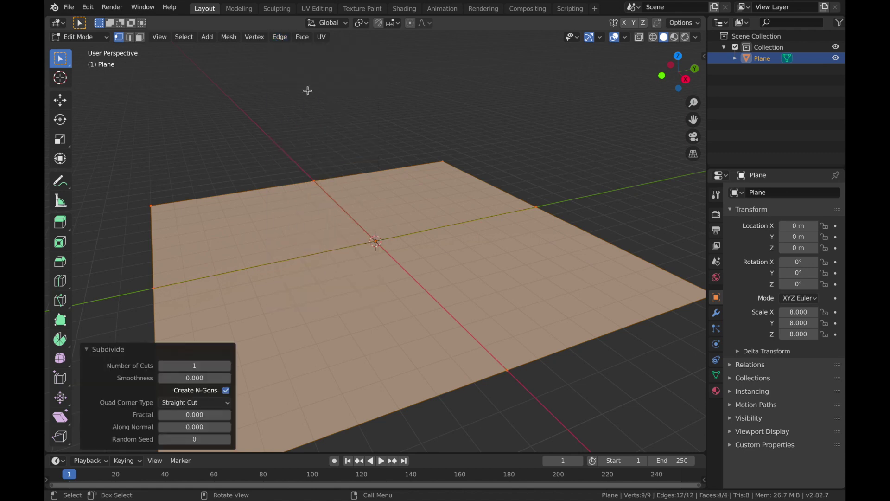
left_click(177, 370)
type("30")
key("Return")
Apply Edge Split to all the plane's edges and return to Object Mode
left_click(280, 37)
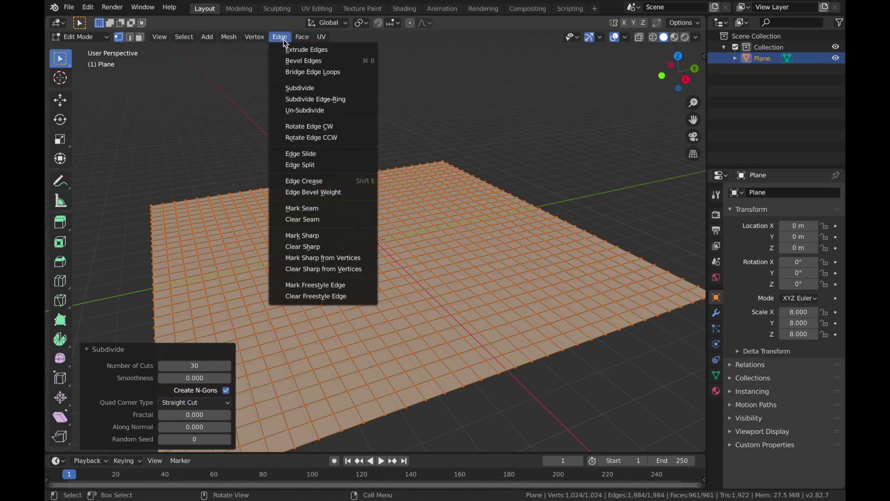
left_click(306, 165)
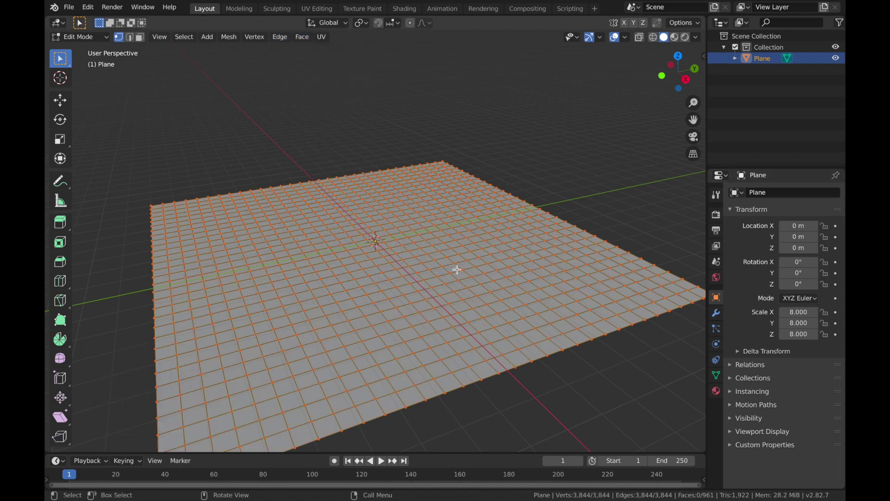
key("Tab")
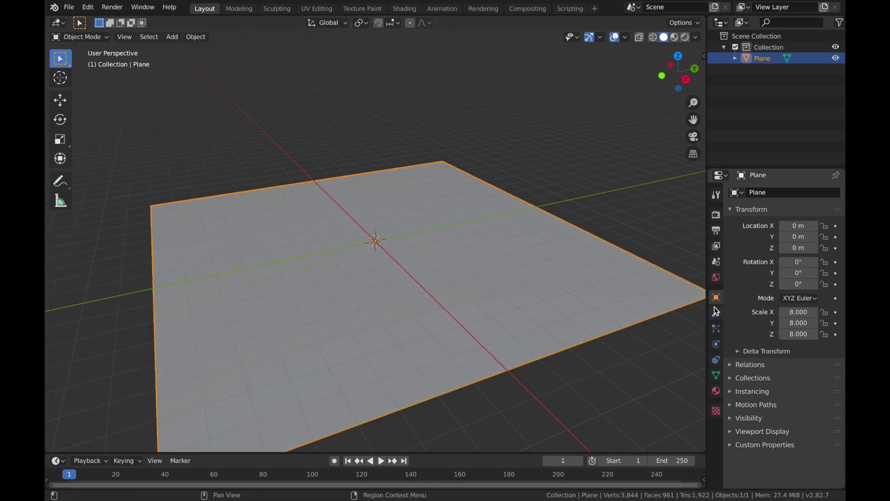
Add a Smooth modifier to the plane with a factor of about 1.790
left_click(716, 313)
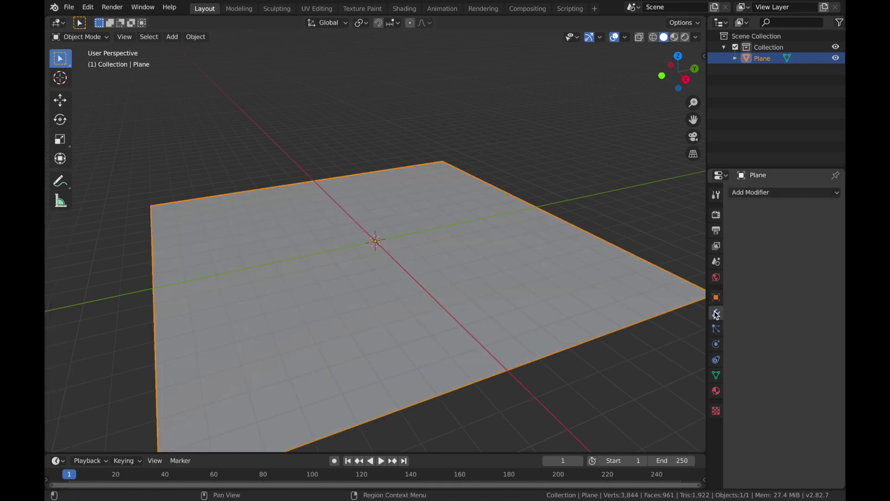
left_click(749, 196)
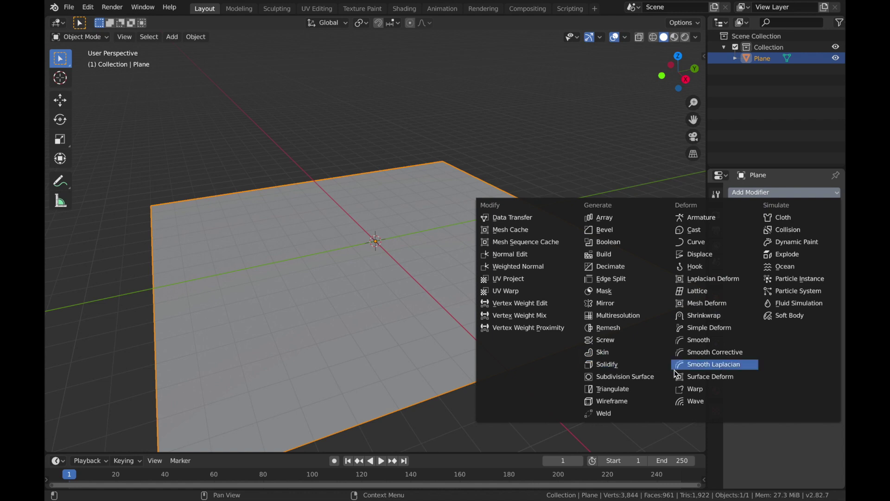
left_click(698, 340)
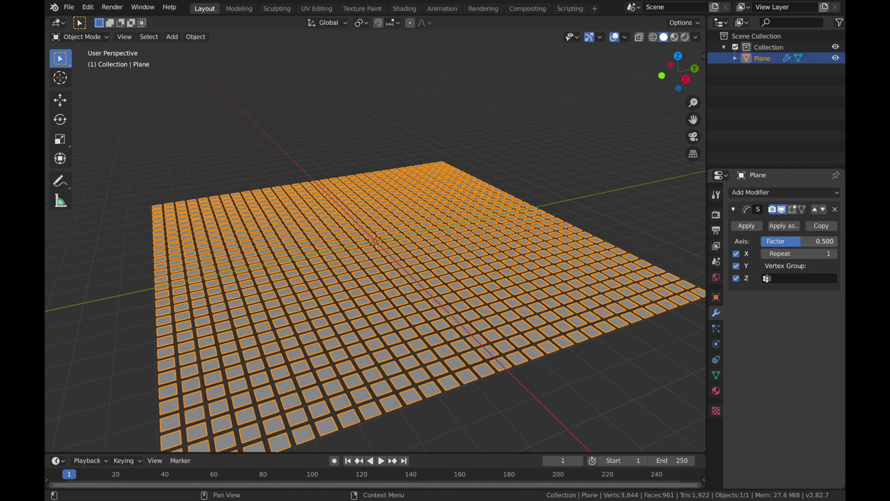
left_click_drag(799, 242, 839, 241)
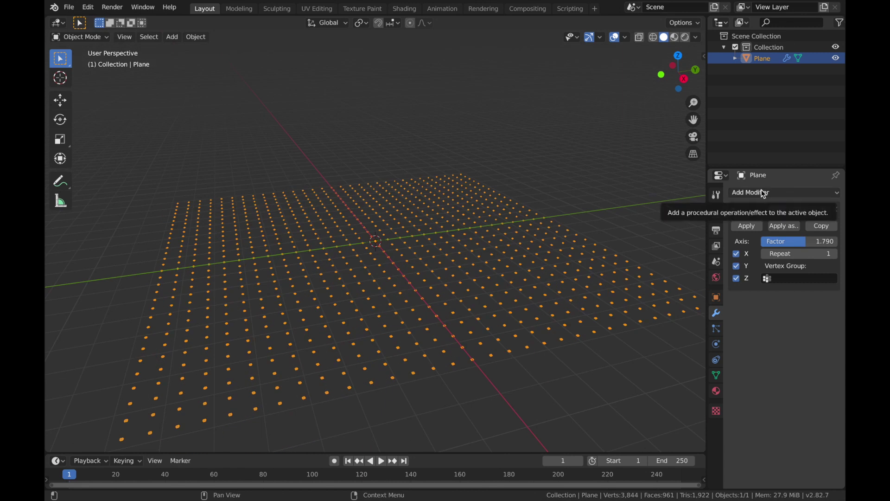
Add a Solidify modifier to the plane with a thickness of about -0.57 m
left_click(763, 192)
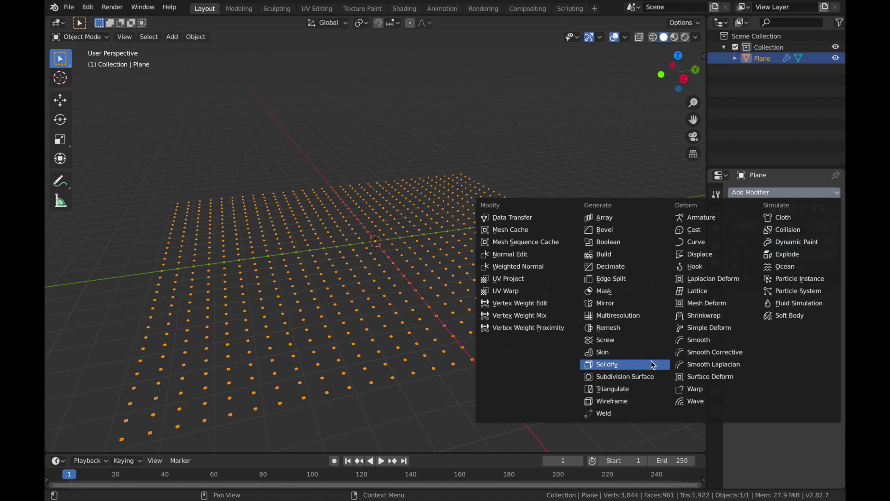
left_click(625, 365)
mouse_move(756, 346)
left_mouse_down()
mouse_move(727, 346)
mouse_move(749, 347)
left_mouse_up()
Add a Displace modifier to the plane and move it above the Solidify and Smooth modifiers
left_click(749, 192)
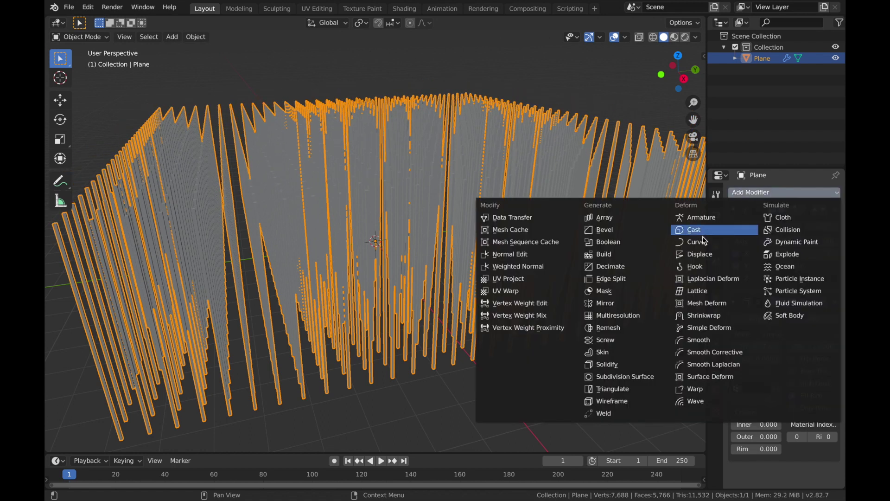
left_click(688, 255)
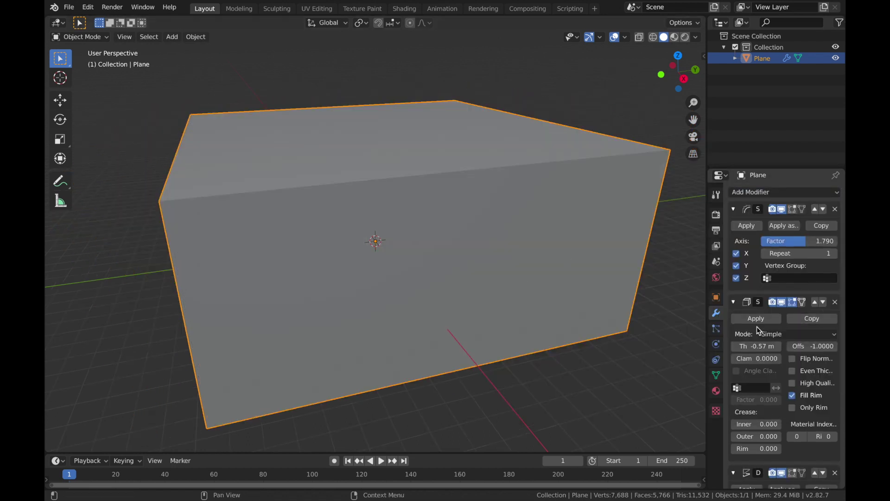
scroll(756, 326, "down", 5)
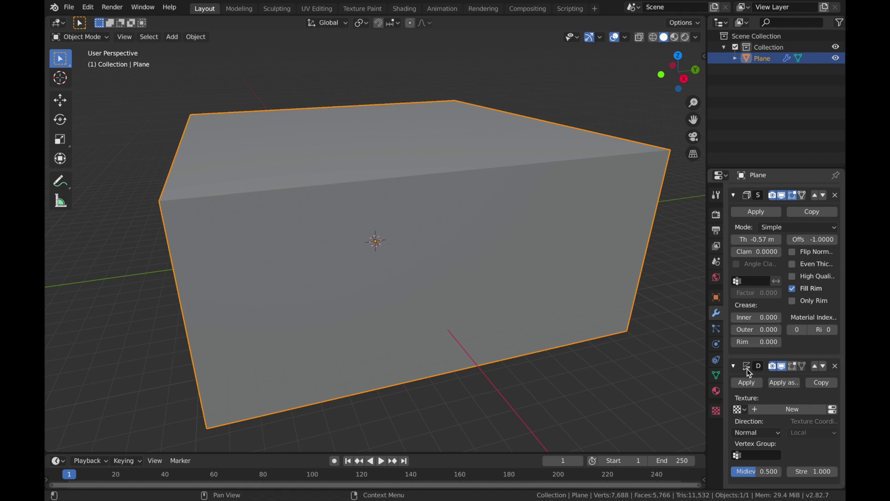
left_click(816, 366)
scroll(816, 367, "up", 3)
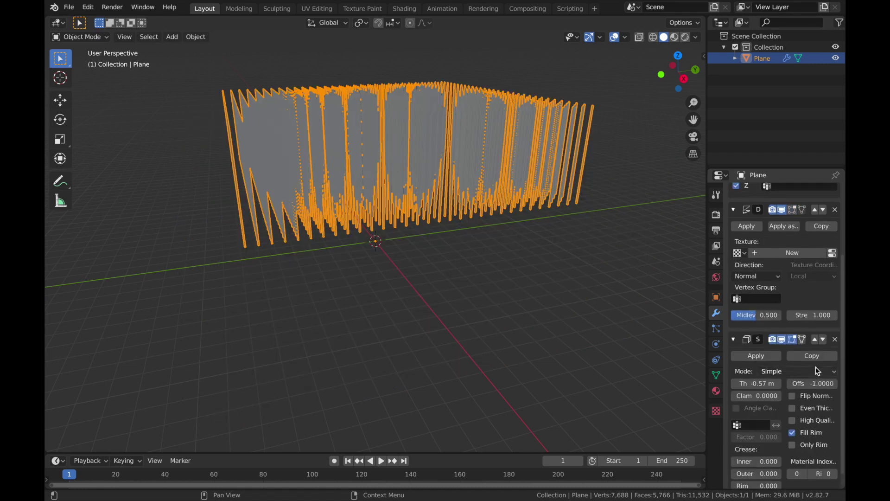
left_click(816, 247)
scroll(802, 236, "up", 3)
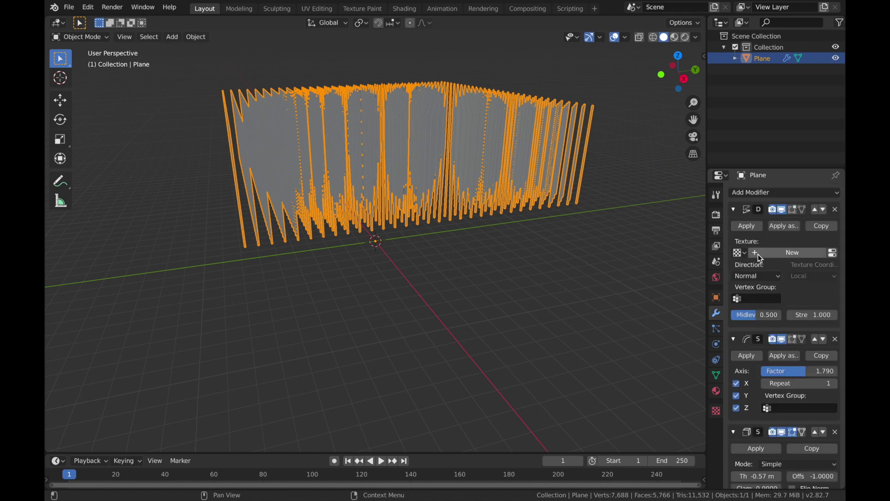
Create a new texture for the Displace modifier and set its type to Wood
left_click(758, 255)
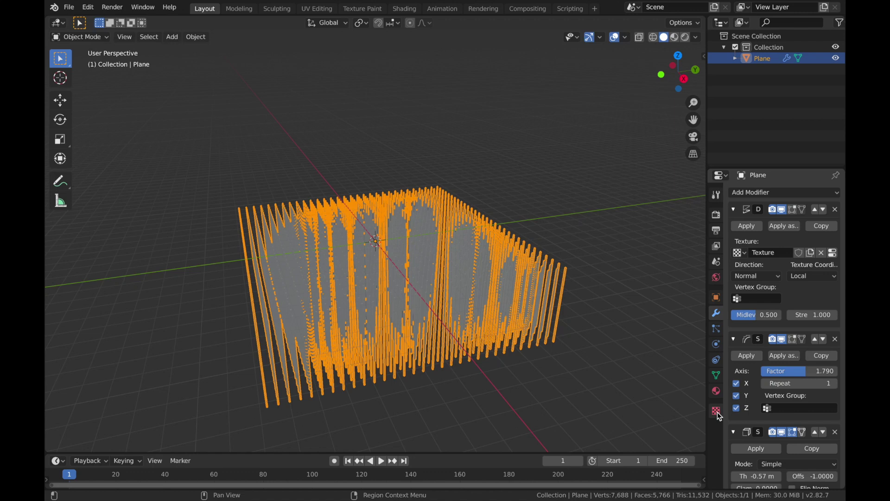
left_click(716, 411)
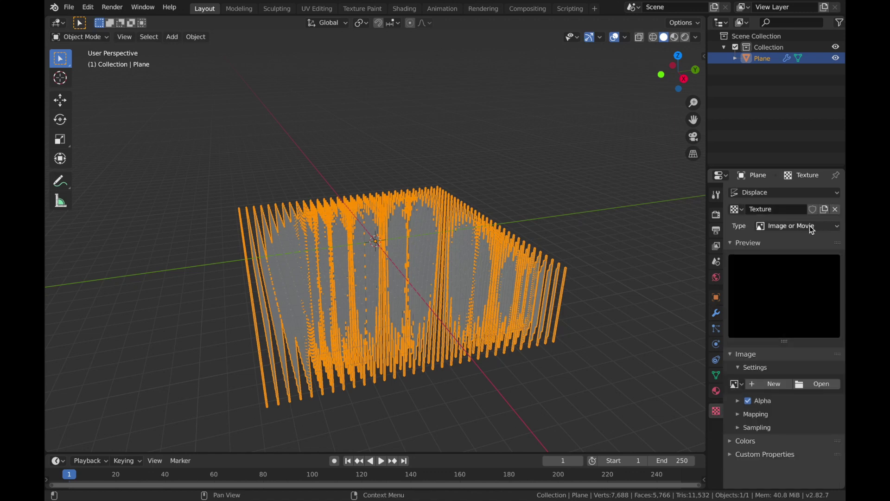
left_click(809, 227)
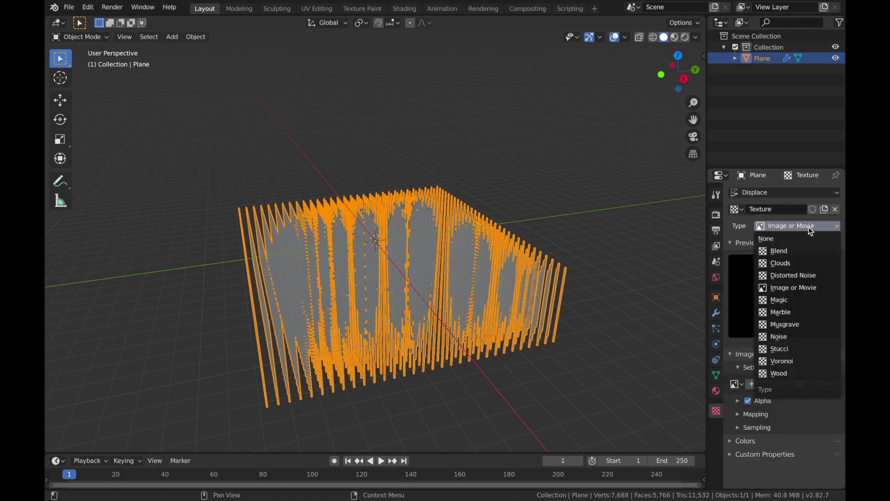
left_click(772, 374)
key("KP_6")
key("KP_6")
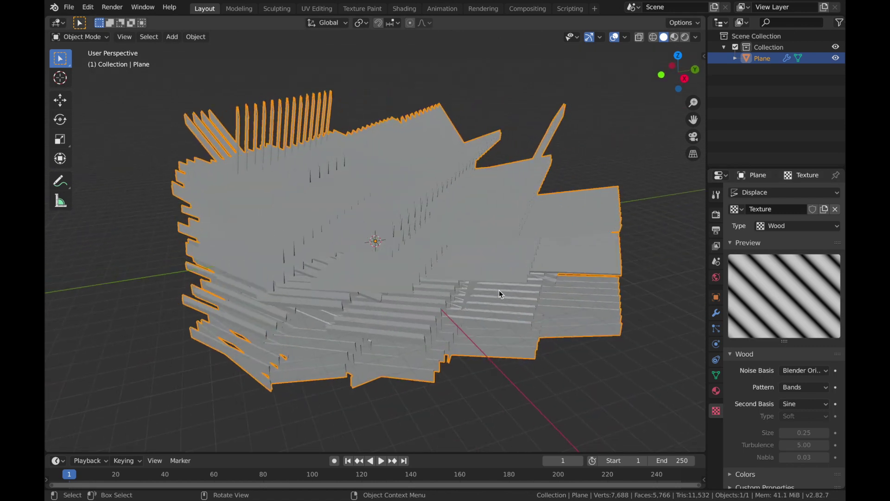
key("KP_6")
key("KP_6")
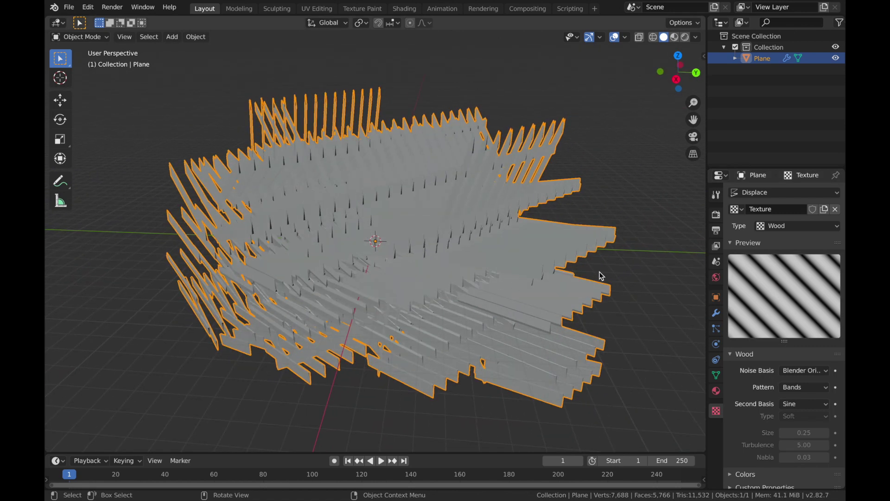
Deselect the plane and add a cube-shaped empty at the origin
left_click(642, 303)
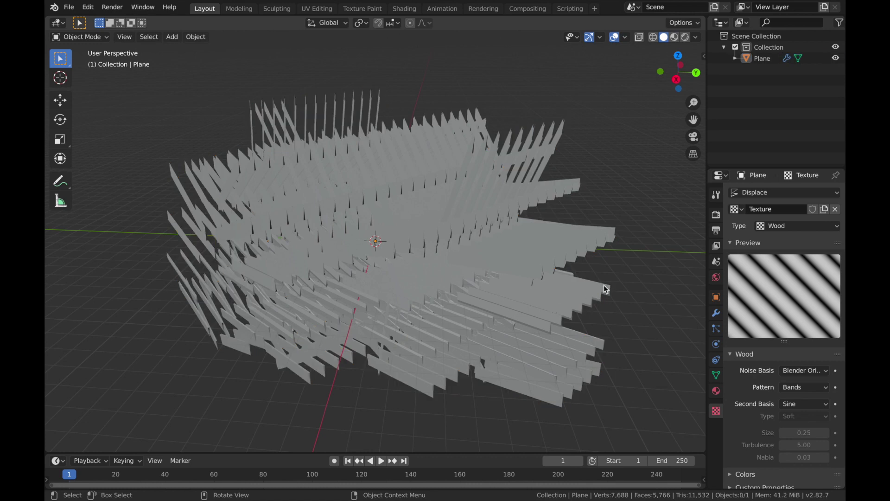
key("shift+a")
mouse_move(608, 384)
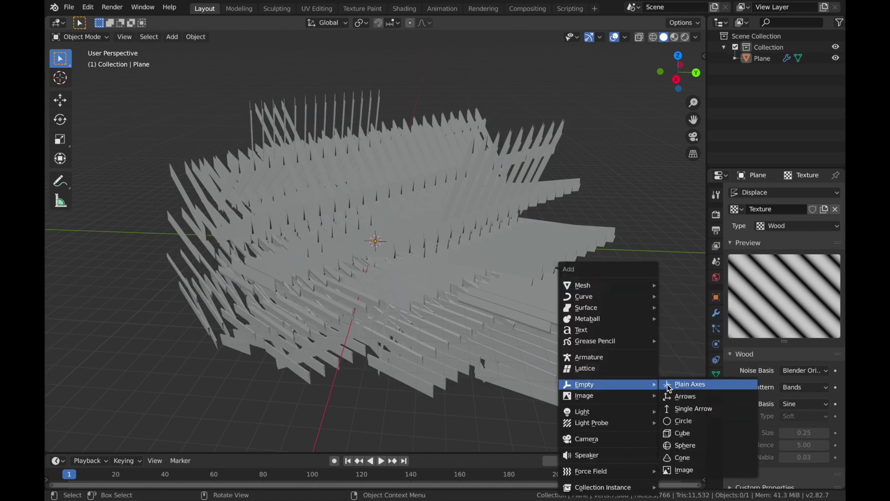
left_click(671, 434)
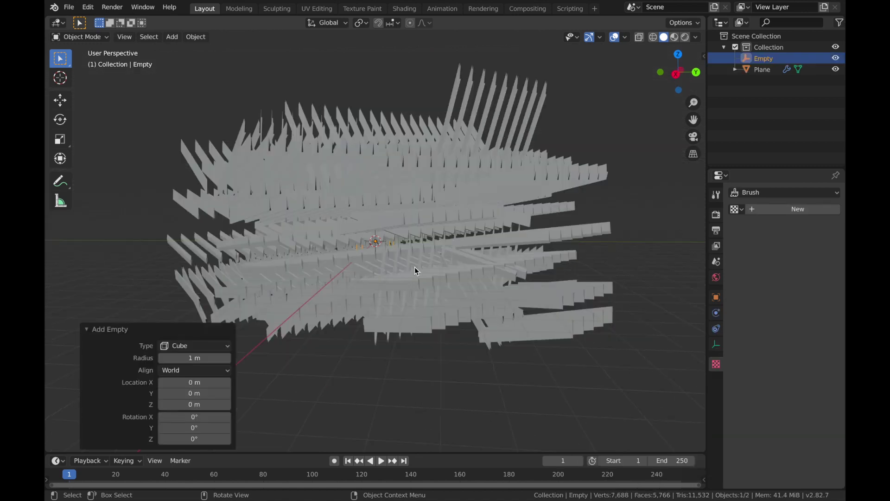
left_click(88, 330)
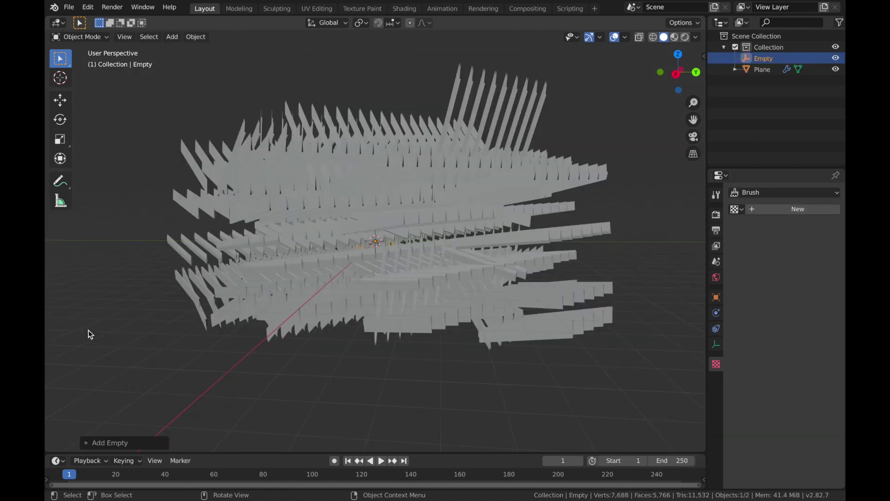
Enlarge the timeline area and set the animation's end frame to 120
left_click_drag(316, 453, 469, 345)
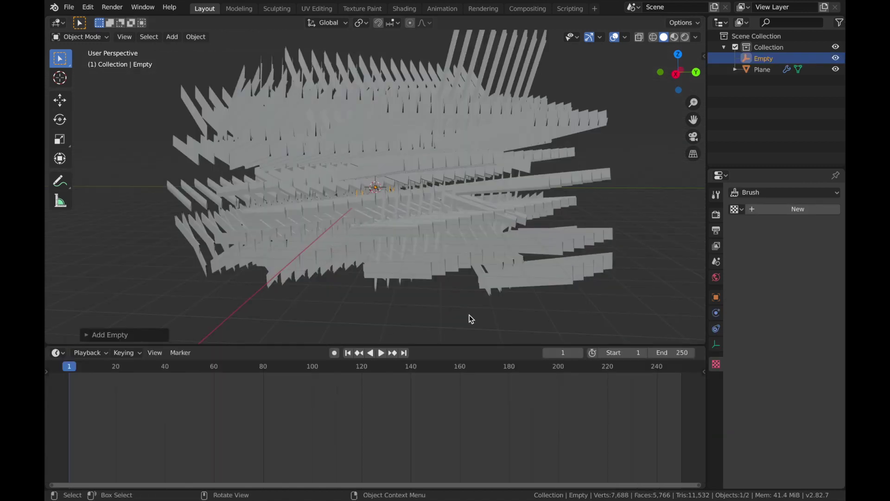
left_click(676, 352)
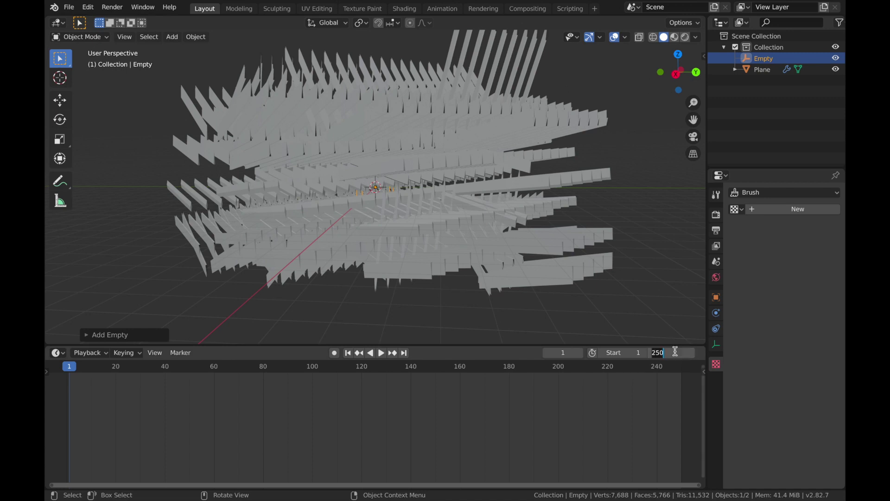
type("120")
key("Return")
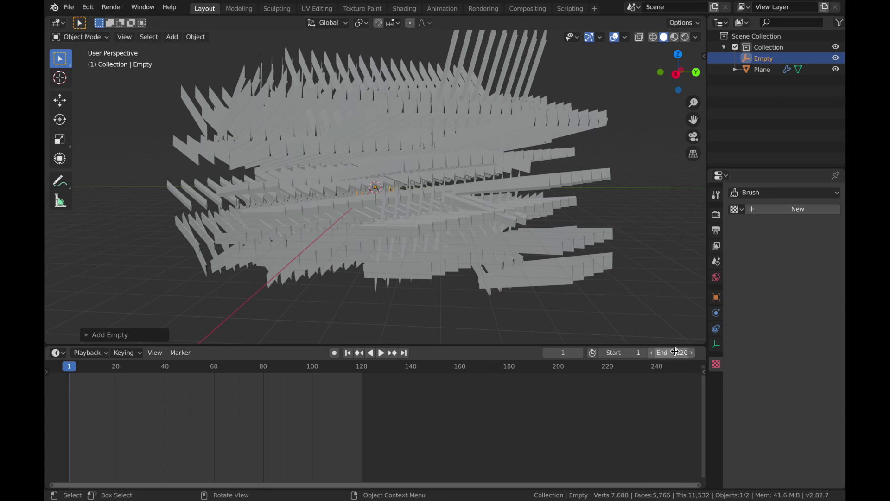
middle_click_drag(434, 312, 604, 243)
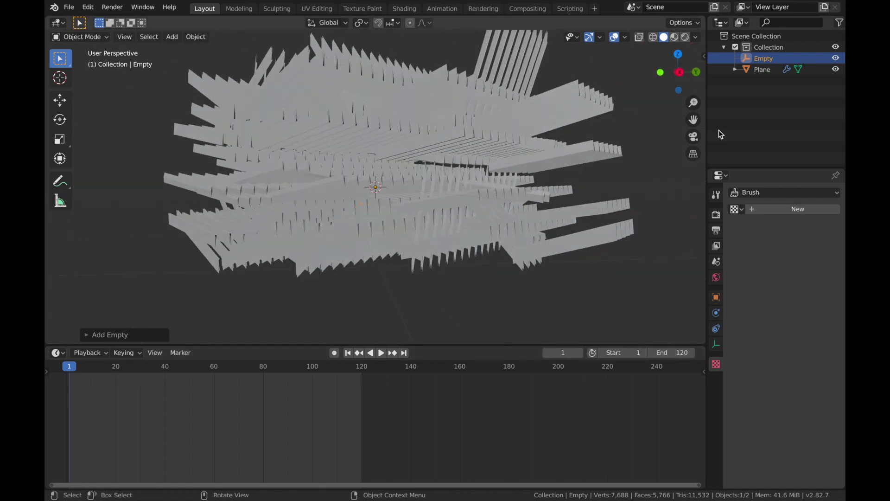
Hide the plane in the viewport and keyframe the empty's Z rotation at 0° on frame 1
left_click(835, 69)
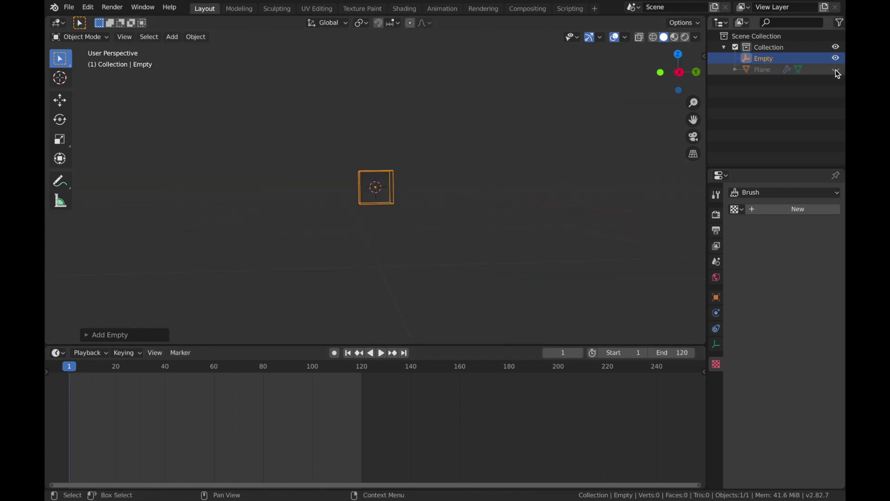
left_click(717, 299)
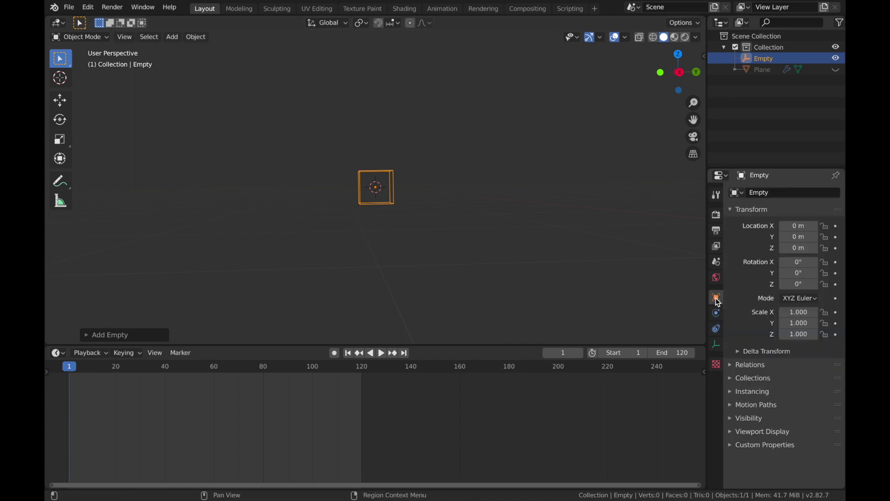
left_click(836, 284)
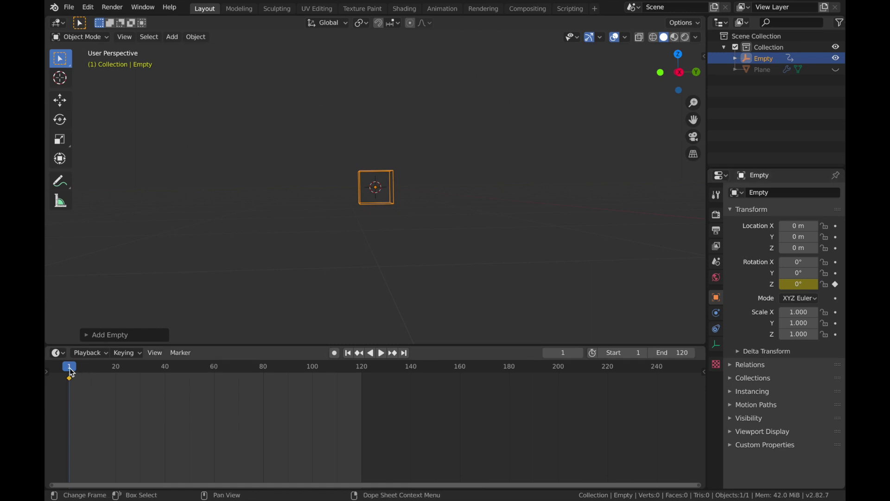
Set the empty's Z rotation to 360° at frame 121 and keyframe it
left_click_drag(72, 372, 366, 376)
left_click(799, 284)
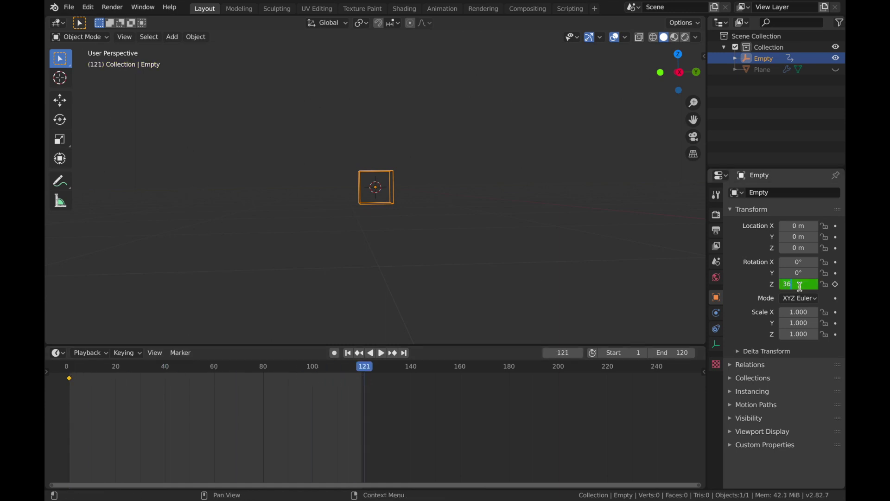
type("360")
key("Return")
left_click(836, 283)
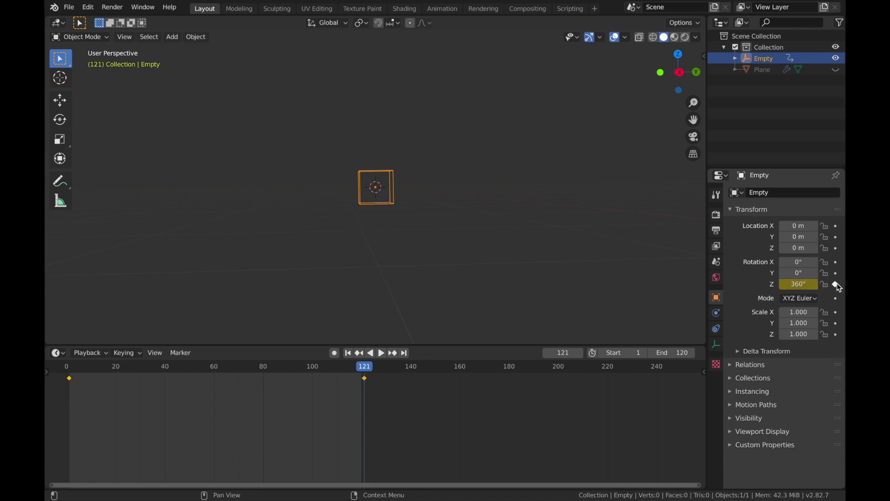
Preview the empty's rotation and set its keyframe interpolation to Linear
key("space")
key("KP_8")
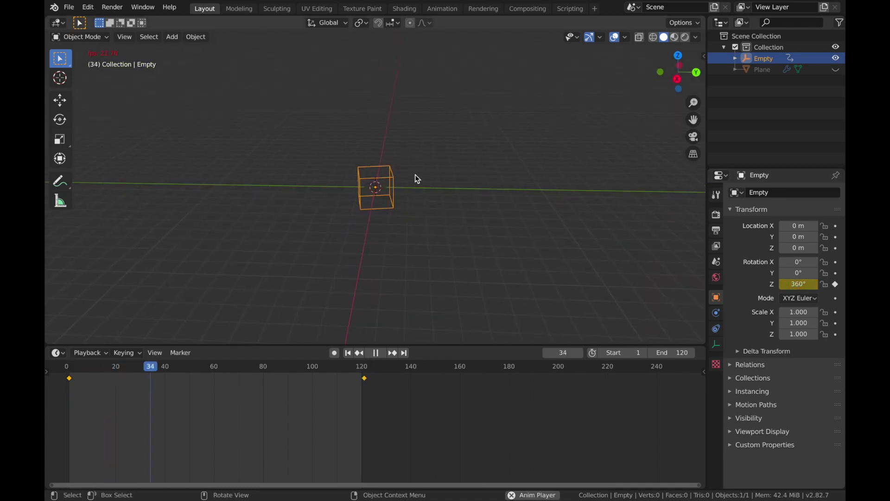
scroll(416, 174, "up", 3)
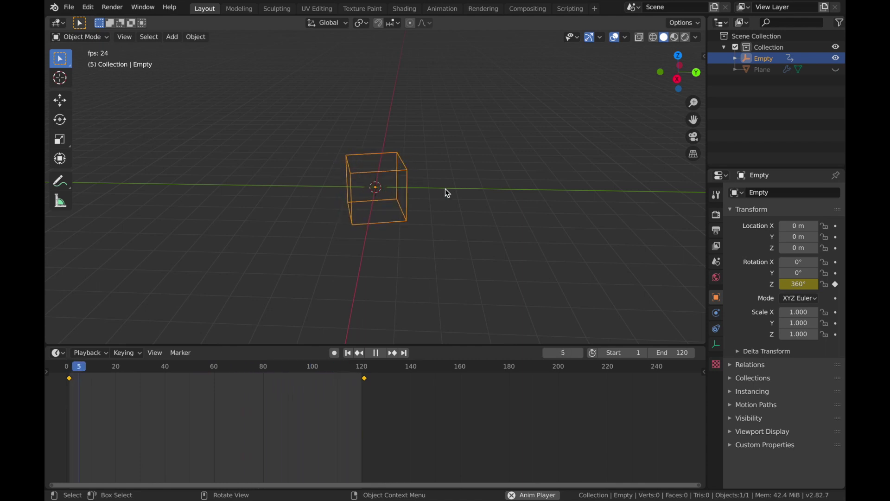
key("space")
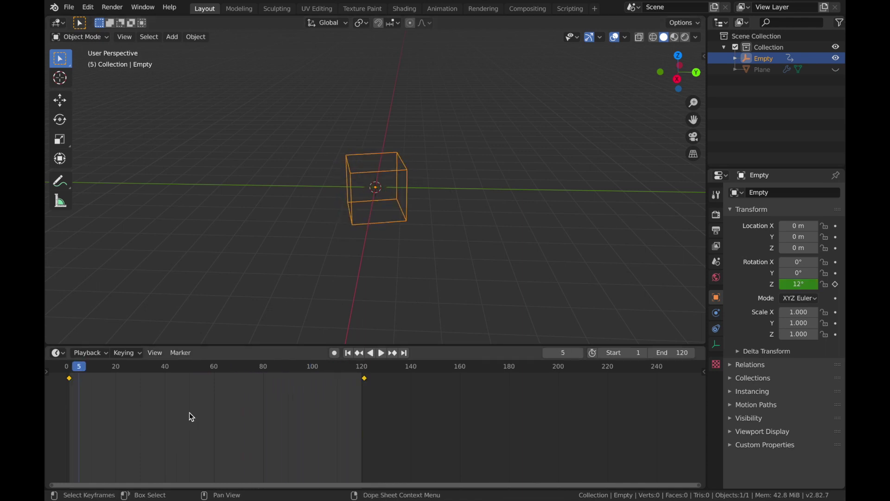
key("t")
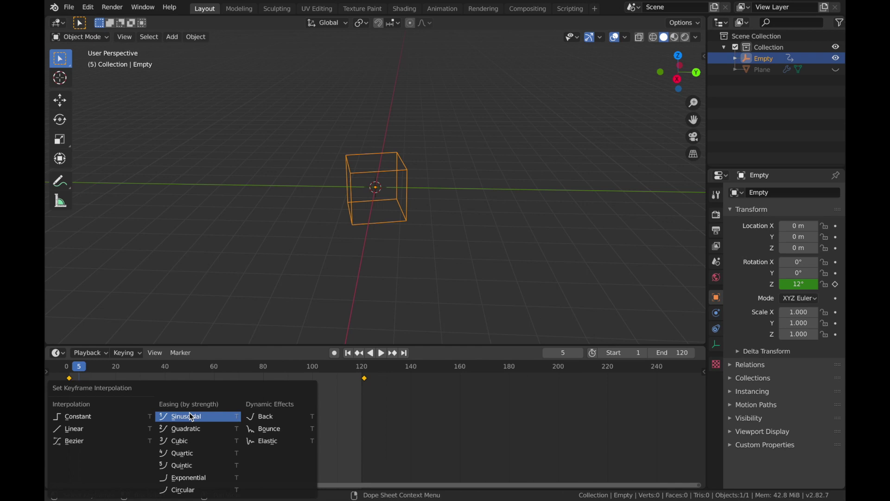
left_click(83, 430)
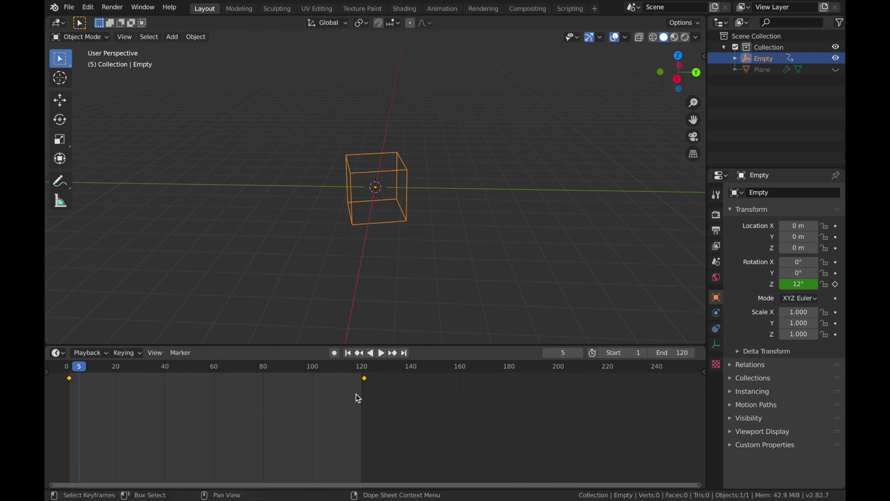
Make the hidden plane visible in the viewport again
left_click(836, 70)
left_click(836, 69)
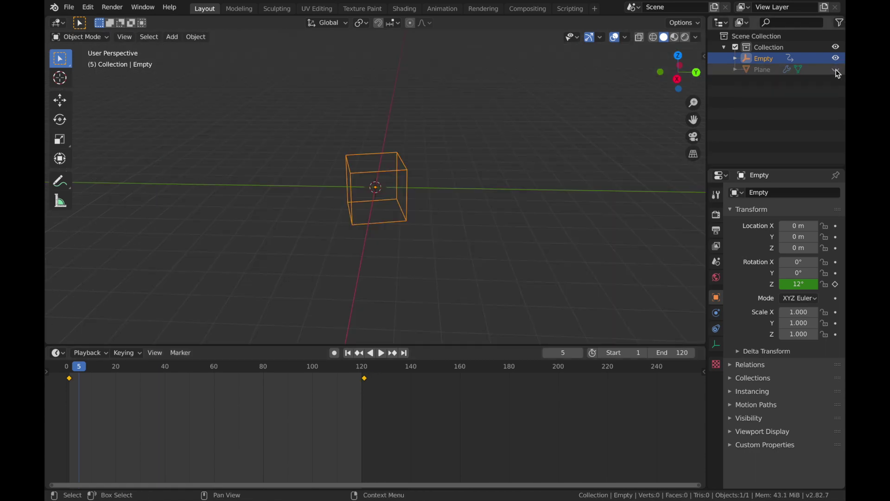
left_click(836, 69)
left_click(836, 69)
left_click(836, 69)
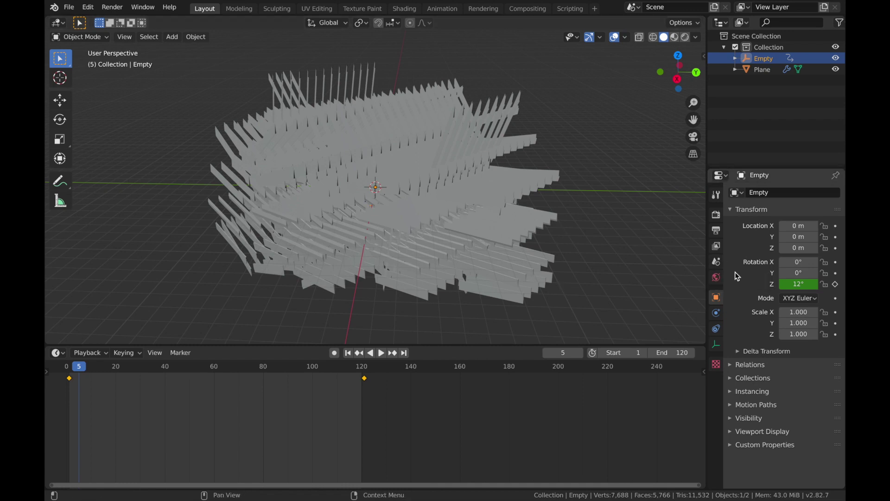
Set the plane's Displace modifier to Object texture coordinates, using the Empty as the object
left_click(716, 365)
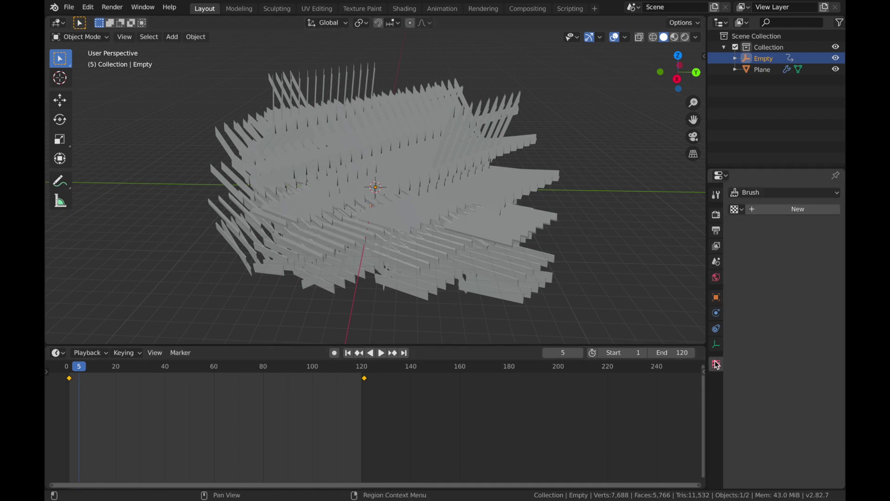
left_click(756, 72)
left_click(717, 313)
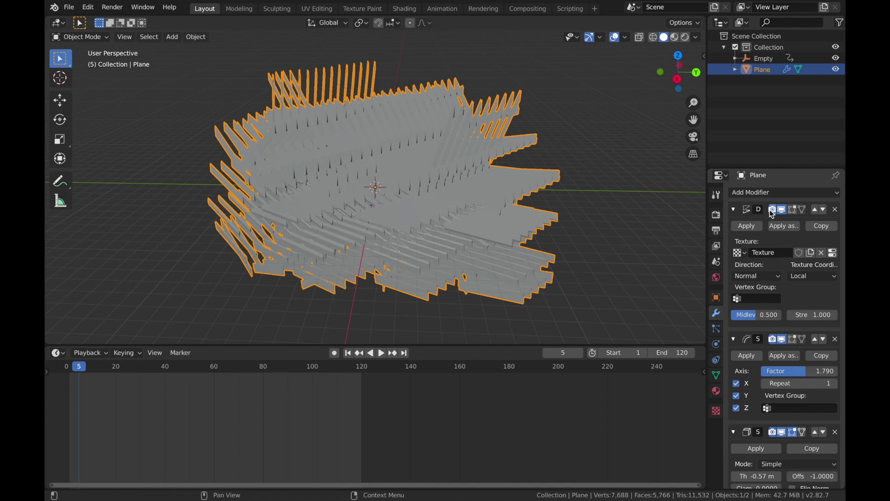
left_click(812, 276)
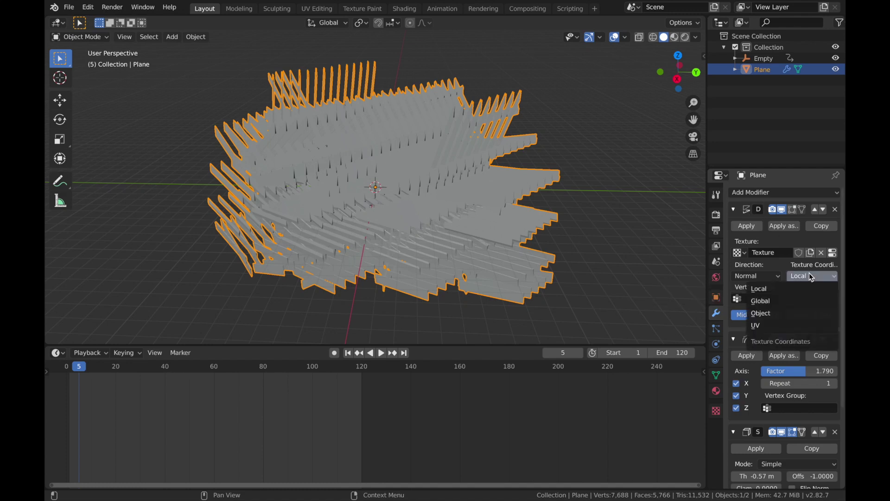
left_click(772, 315)
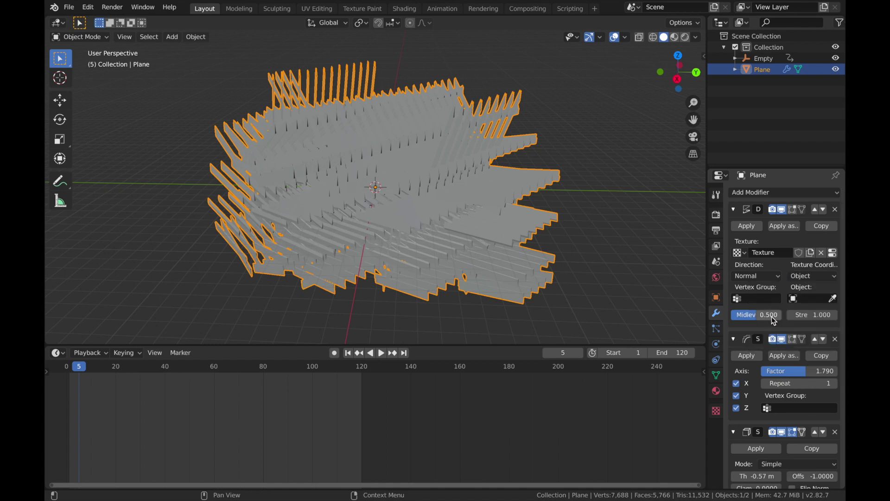
left_click(815, 299)
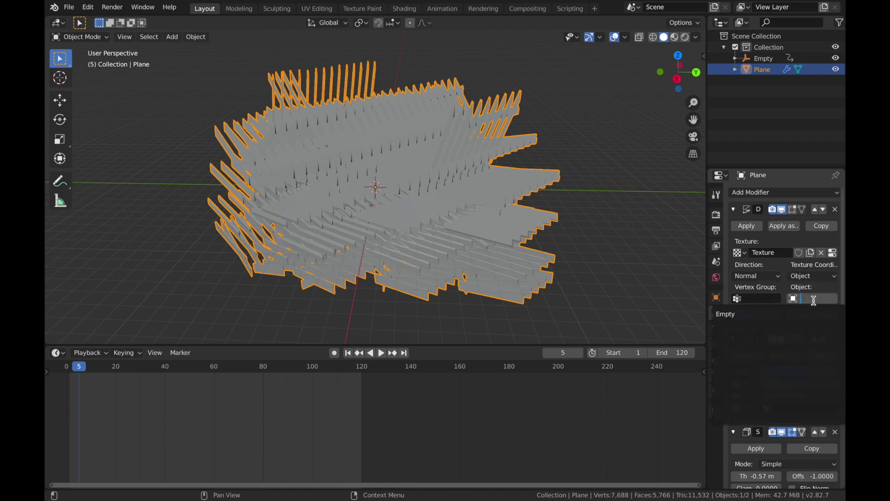
left_click(749, 314)
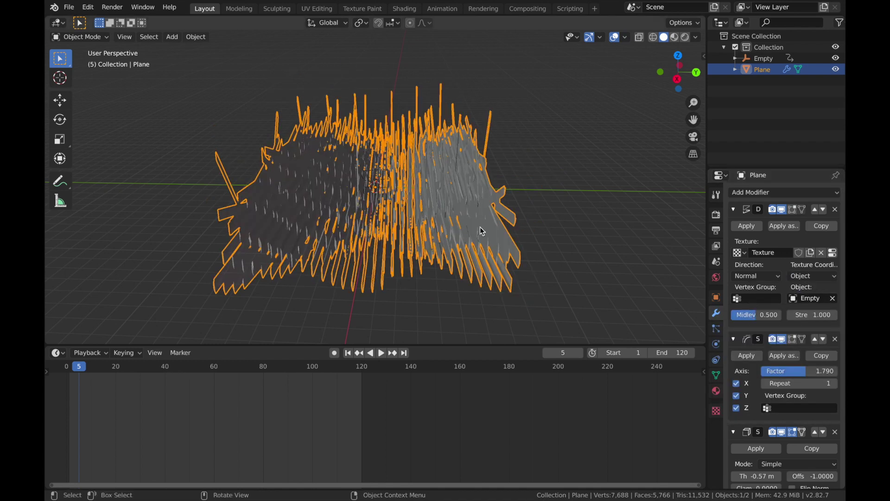
Play back the animation with the empty selected and set the plane's Displace strength to 0.1
key("space")
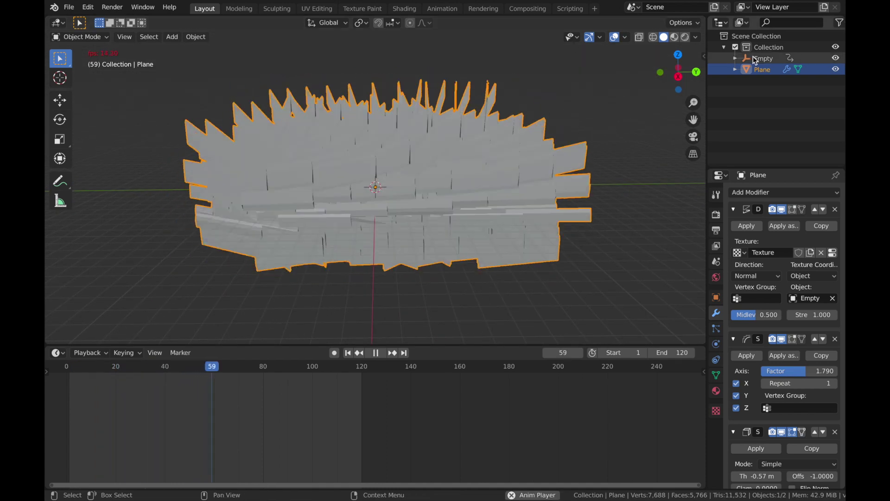
left_click(754, 57)
key("space")
key("space")
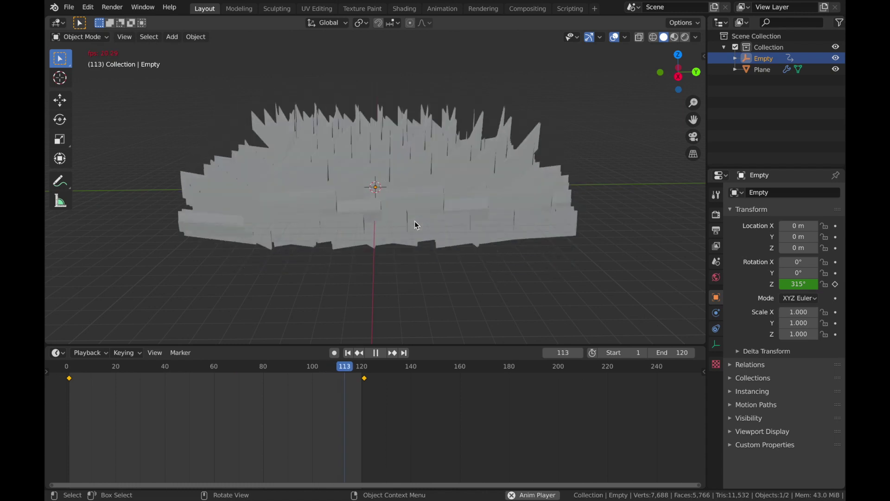
key("space")
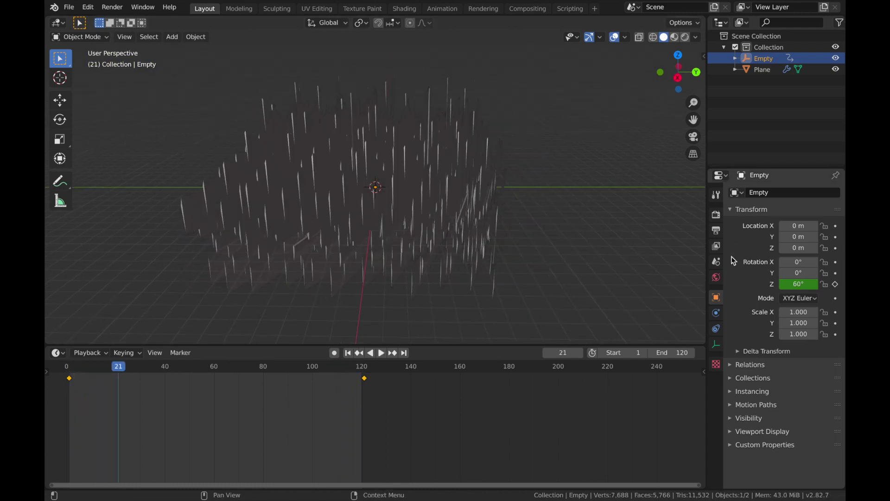
left_click(764, 69)
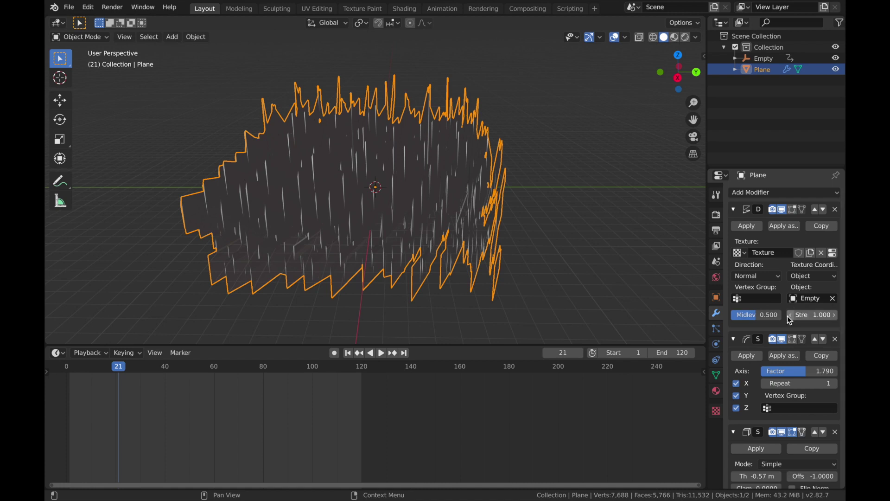
left_click(811, 314)
type("0.9")
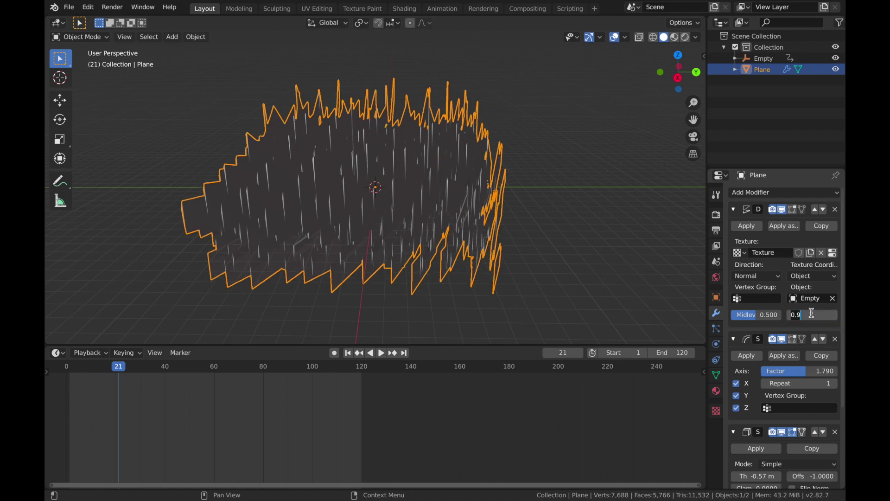
key("Return")
Scale the empty uniformly to about 9.621 during playback, stop the animation and return to frame 1
key("space")
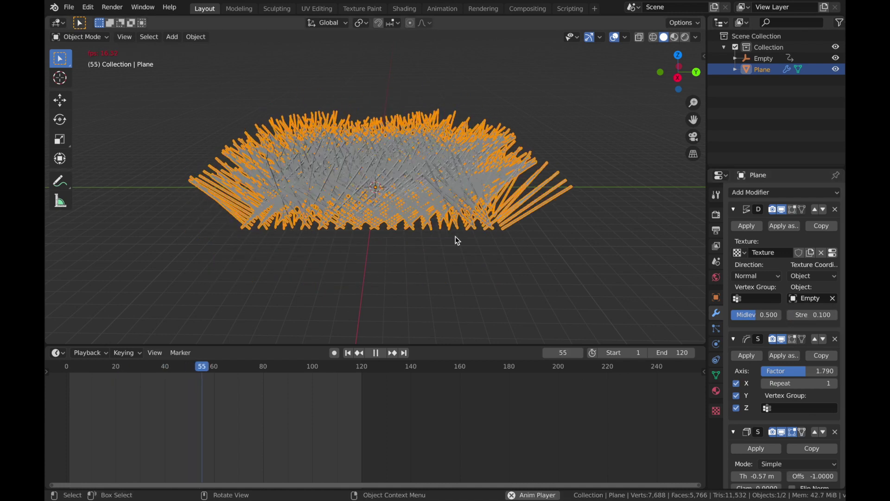
left_click(764, 58)
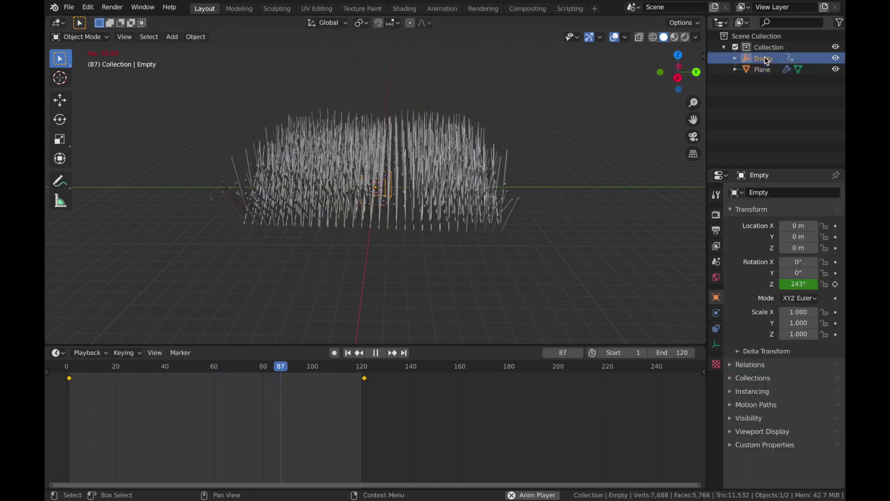
key("s")
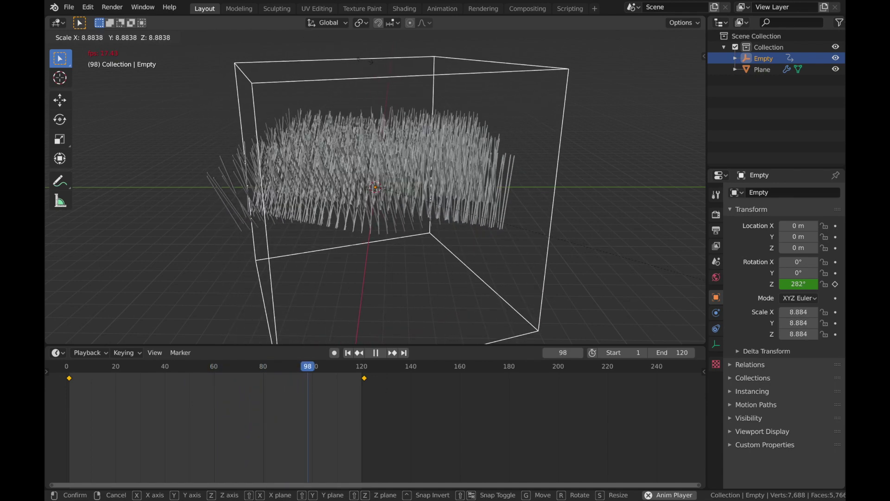
left_click(339, 126)
middle_click_drag(340, 125, 341, 129)
key("space")
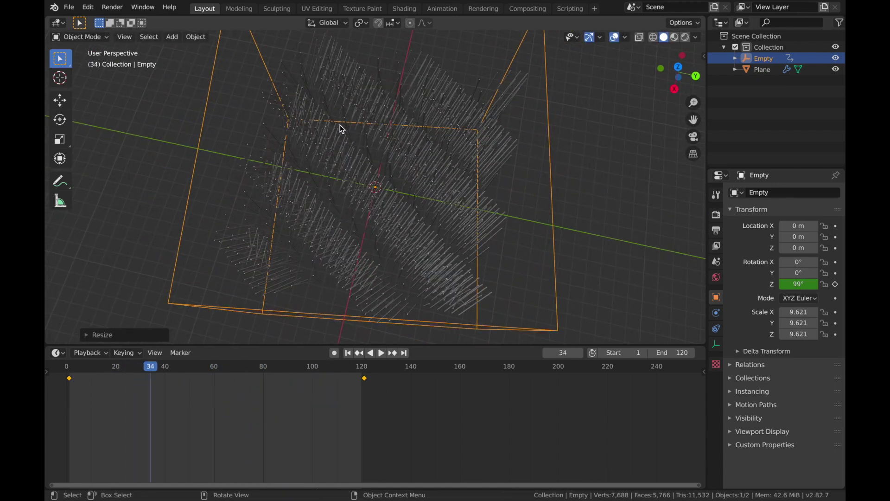
left_click(348, 352)
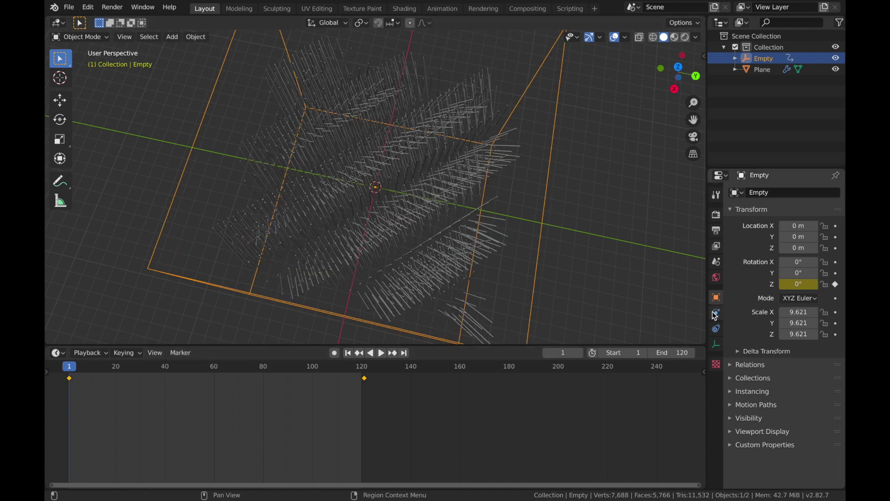
Review the plane's Wood texture settings, play the animation with nothing selected, and show the plane's transform properties
left_click(784, 69)
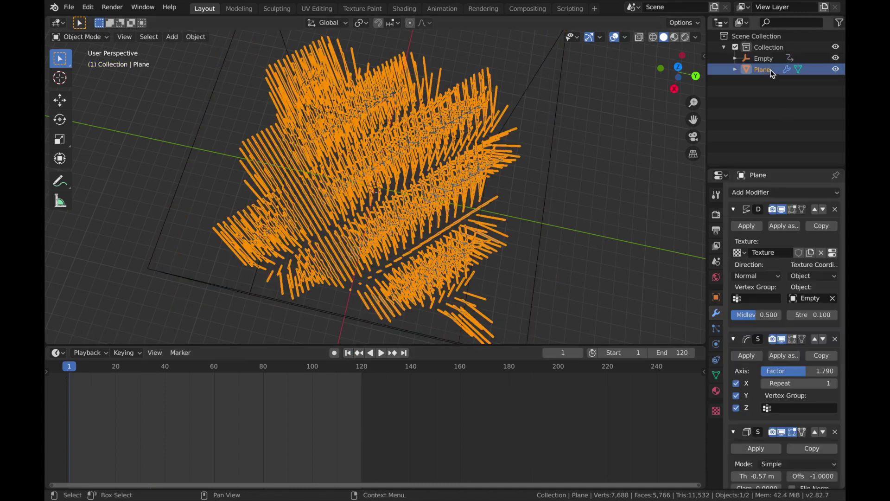
left_click(716, 411)
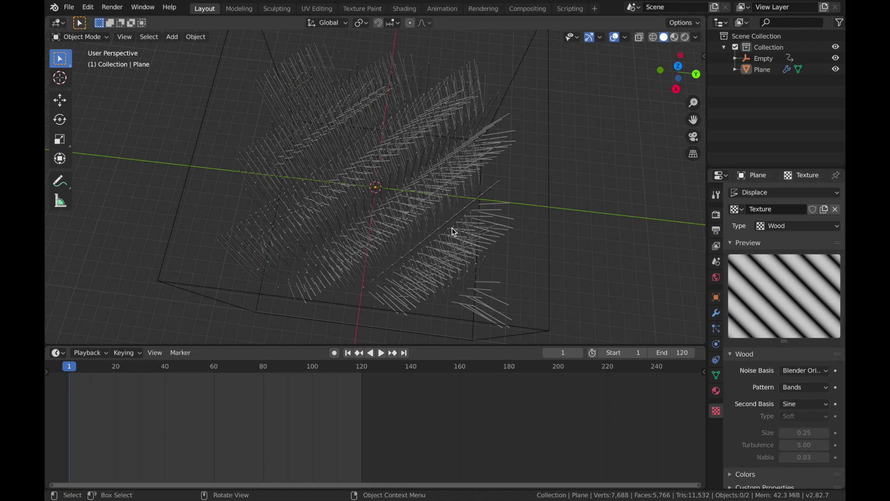
left_click(549, 119)
left_click(501, 259)
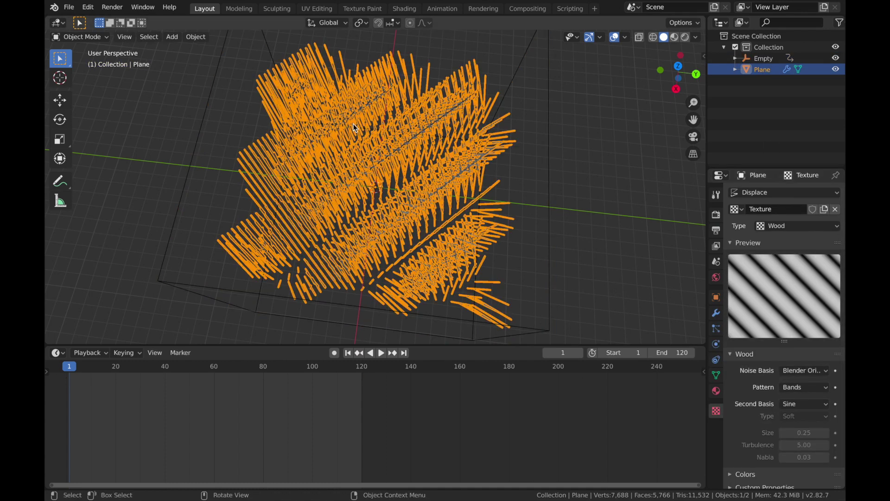
key("space")
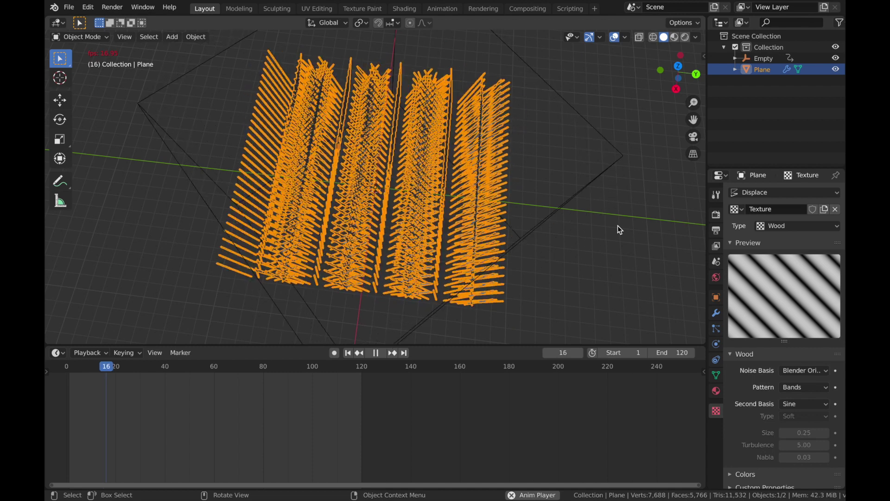
key("alt+a")
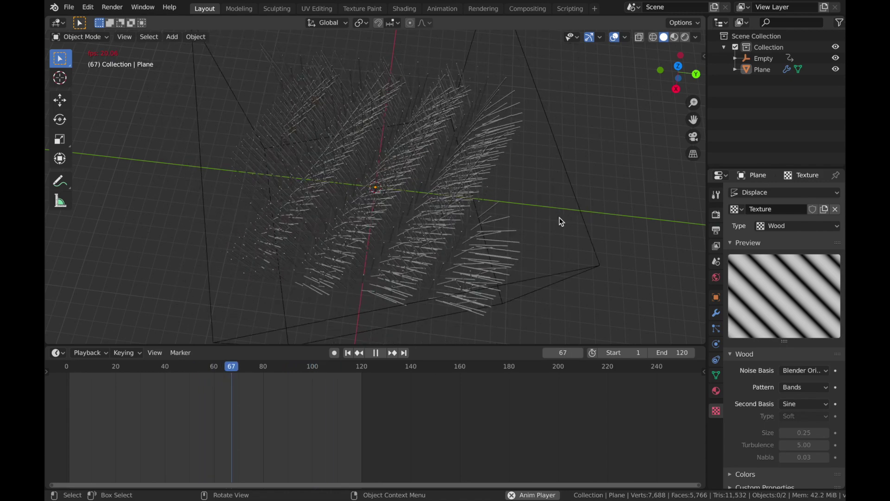
key("Escape")
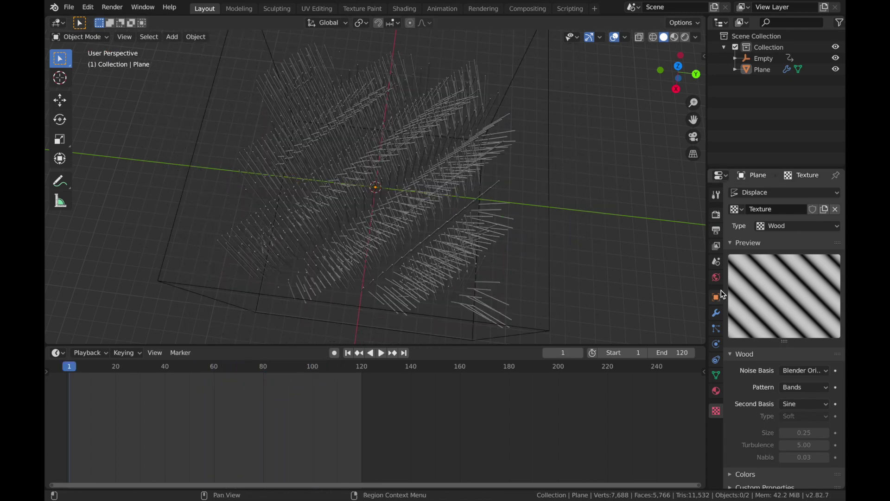
left_click(717, 299)
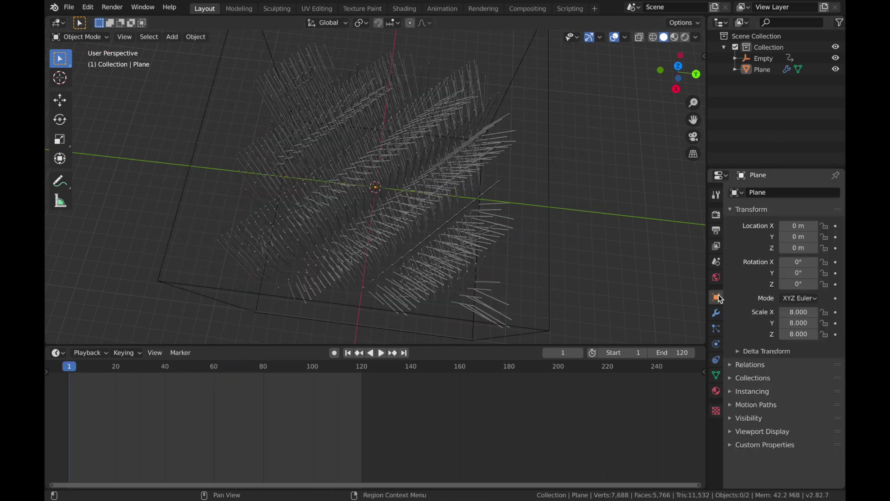
Review the empty's rotation keyframes at frame 121, play back the animation, and deselect everything
left_click(764, 58)
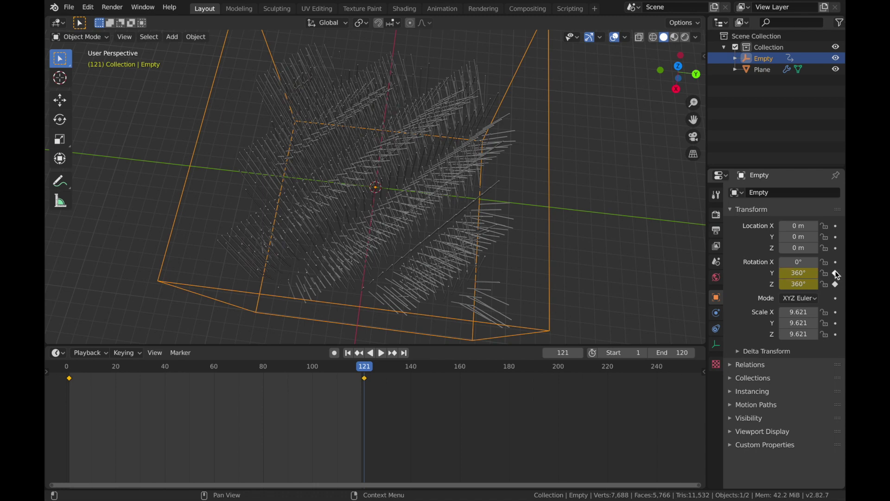
key("space")
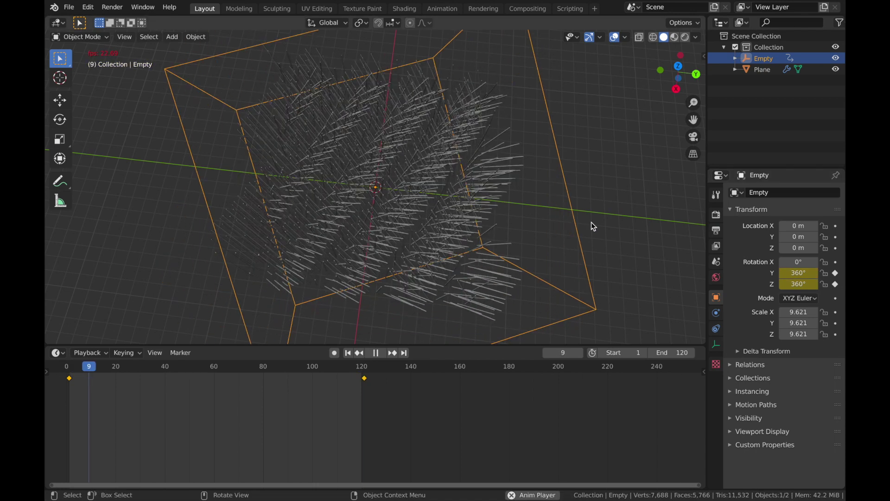
left_click(599, 221)
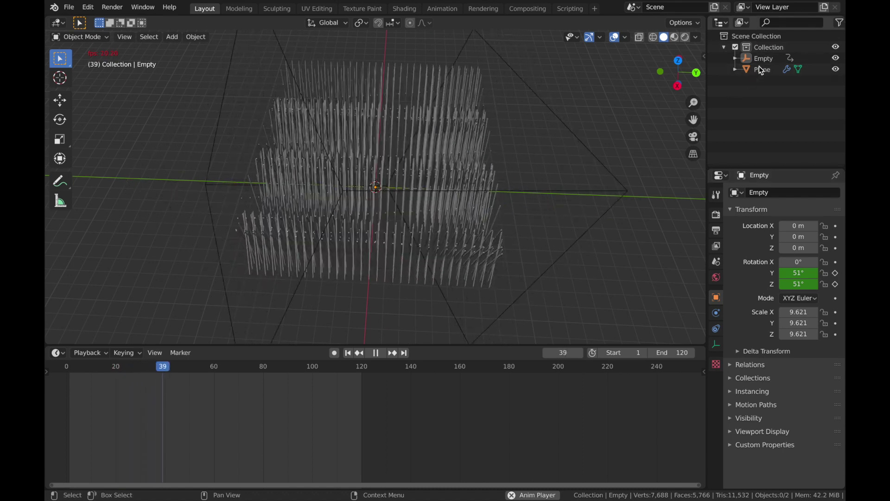
Stop the playback and scale the empty uniformly to about 36.124
key("space")
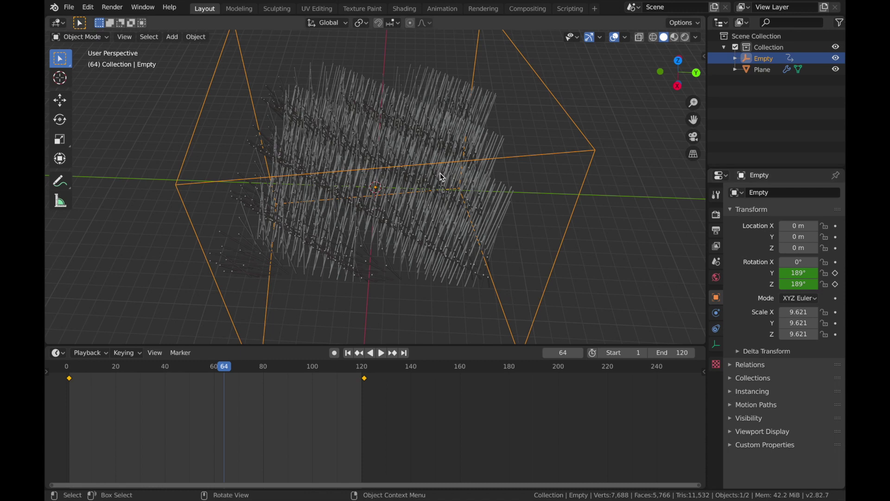
key("s")
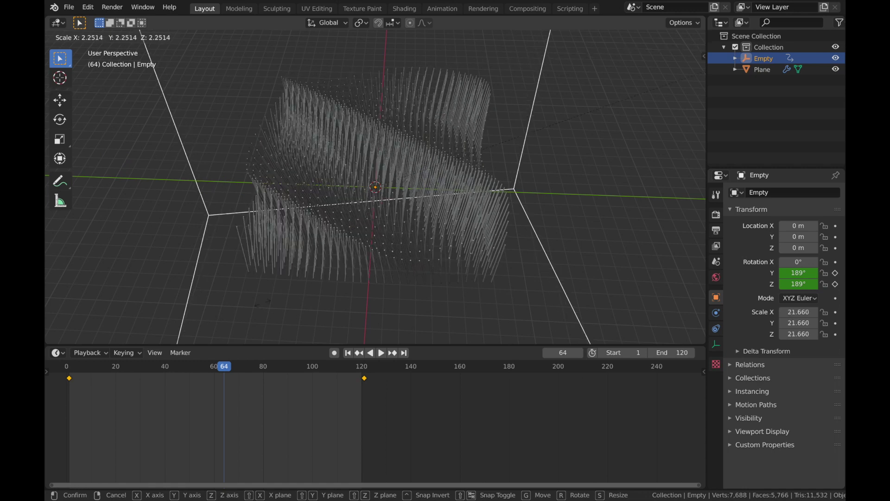
left_click(576, 207)
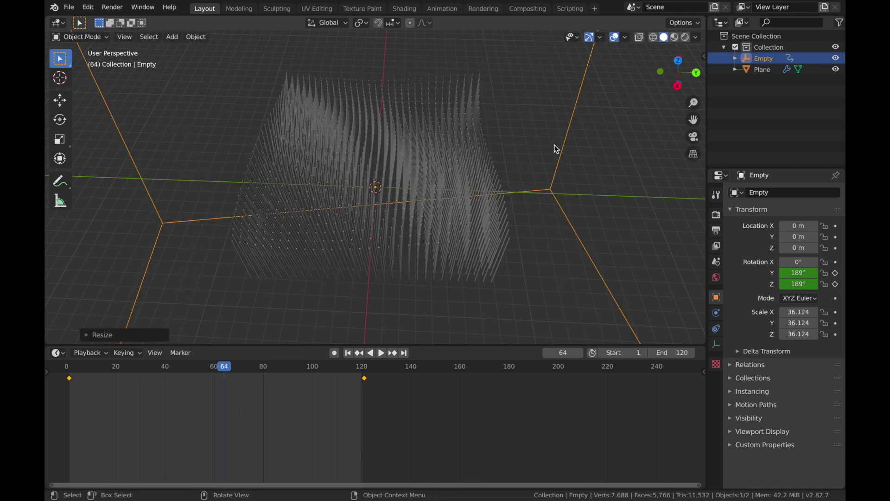
Play the animation to examine the displaced pillars up close, then stop it and return to frame 1
key("space")
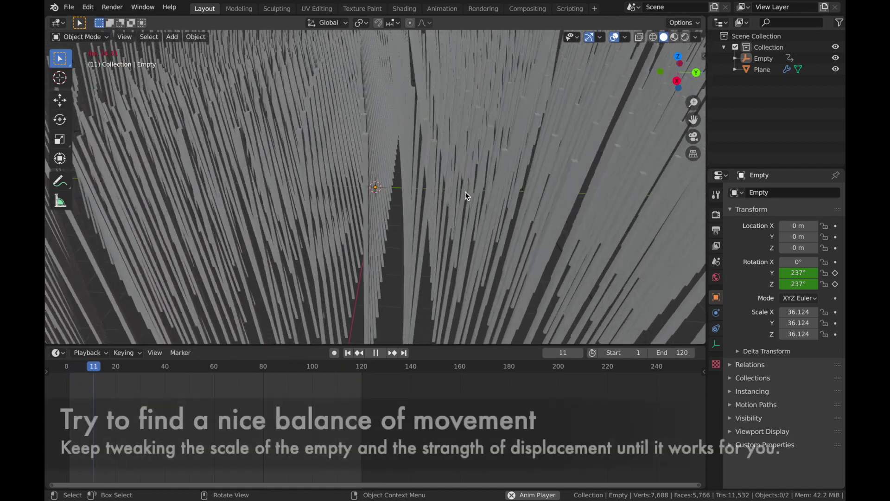
scroll(466, 191, "up", 5)
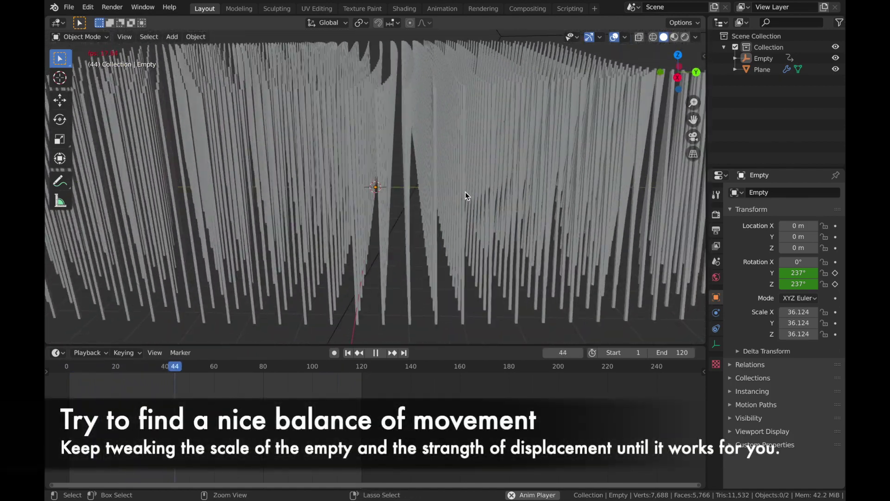
scroll(466, 191, "up", 3, "shift")
scroll(465, 191, "up", 2, "shift")
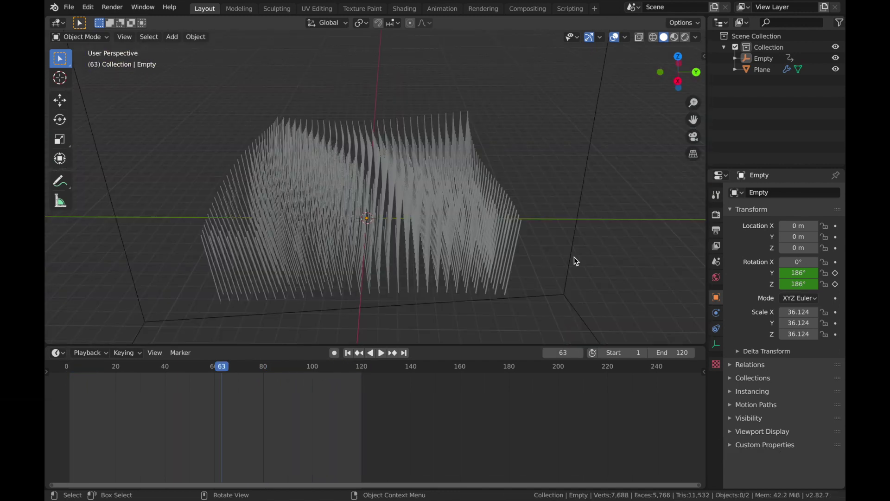
left_click(348, 353)
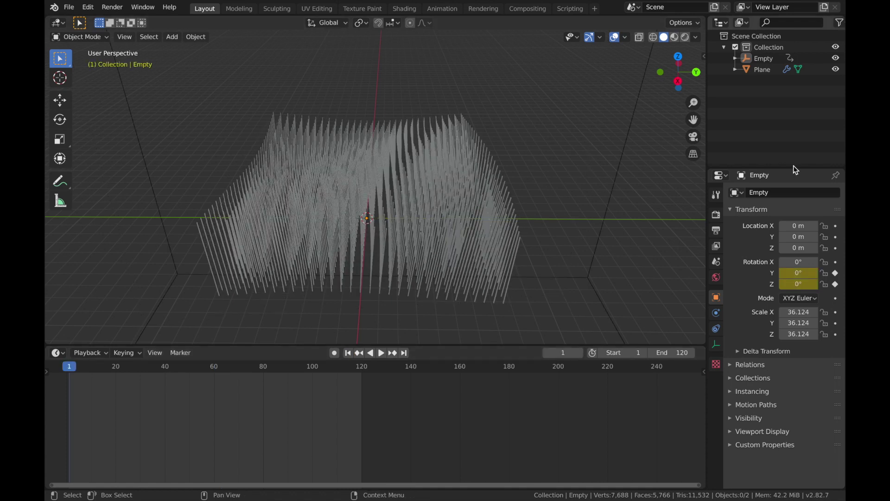
Duplicate the displaced plane in place, keeping the copy at the same location
left_click(760, 70)
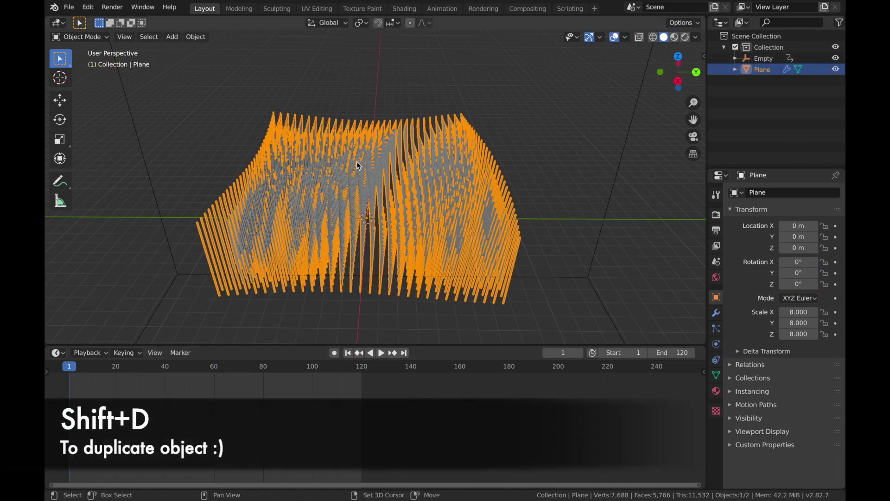
key("shift+d")
left_click(357, 163)
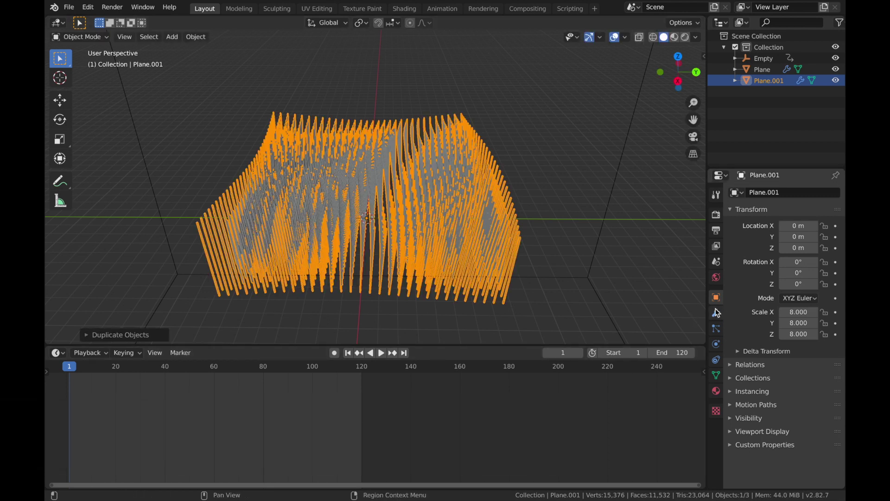
Reset the duplicate plane's Solidify thickness to its default value
left_click(716, 313)
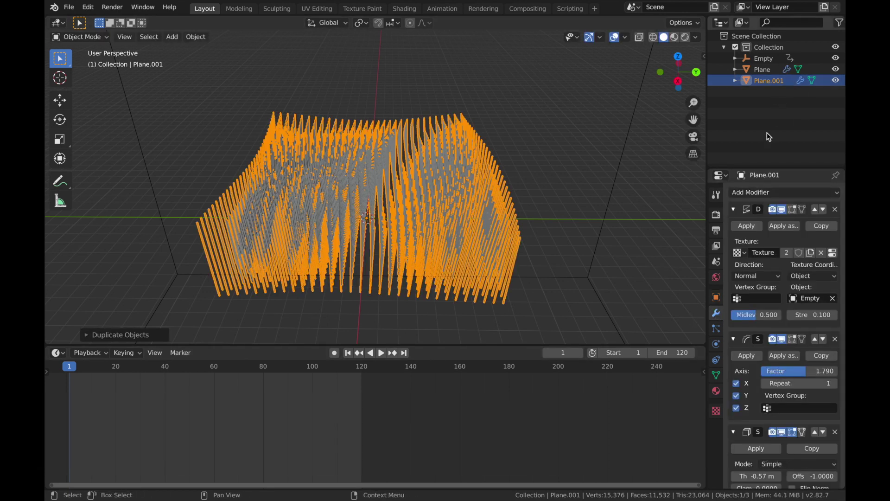
scroll(761, 370, "down", 5)
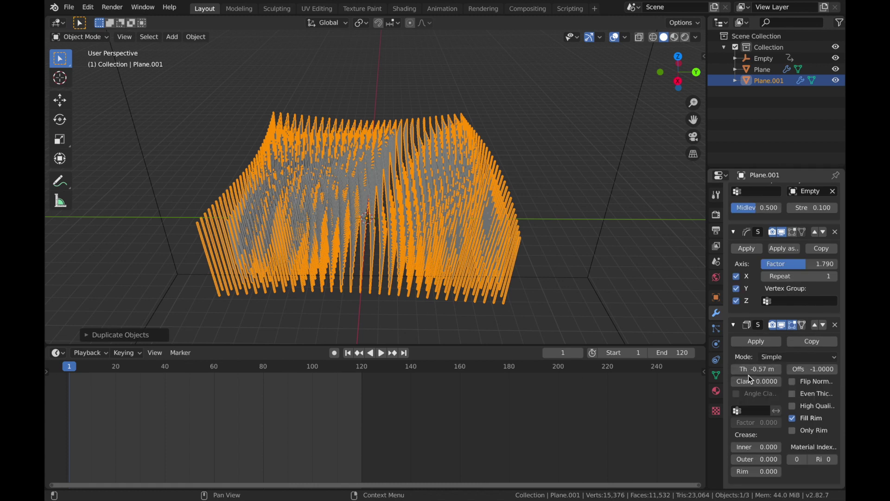
key("BackSpace")
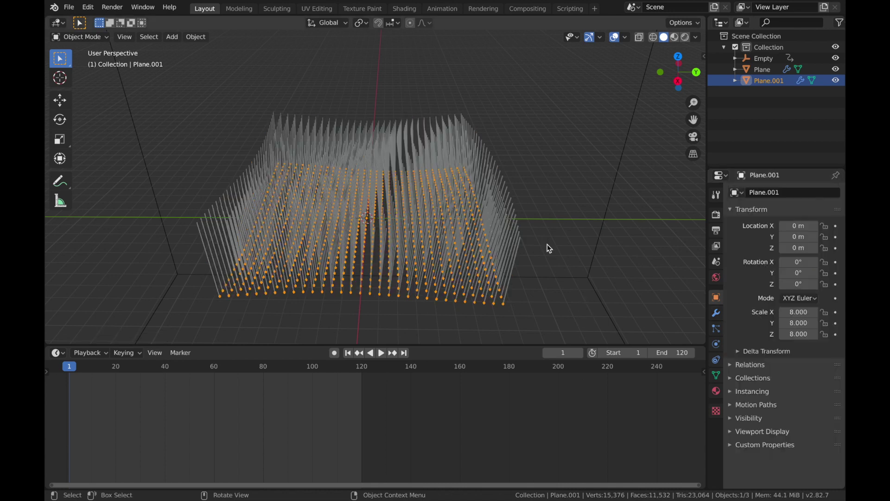
Raise the duplicate plane about 5.69 m along the Z axis, play the animation to check it, and deselect everything
key("g")
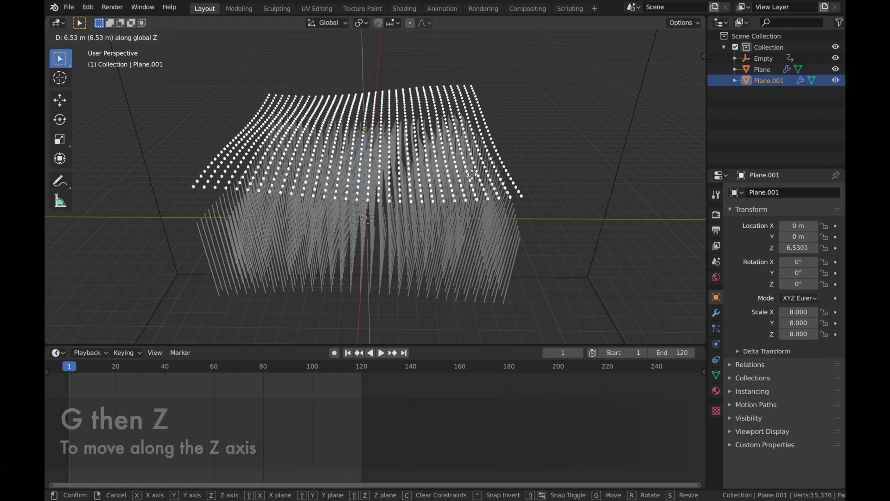
left_click(472, 207)
key("space")
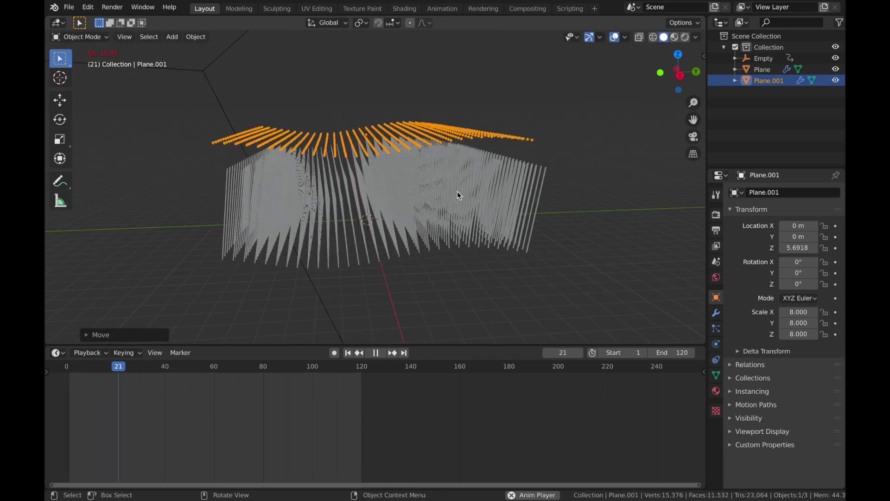
scroll(457, 191, "up", 4)
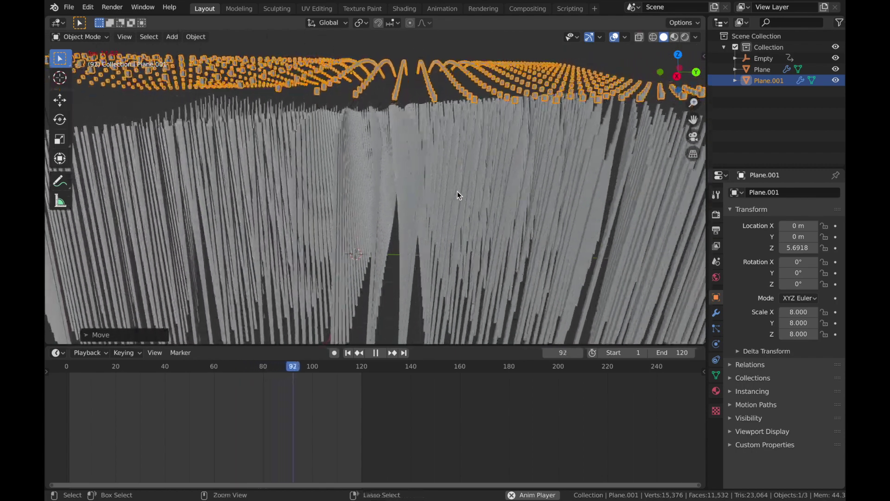
scroll(457, 191, "up", 2)
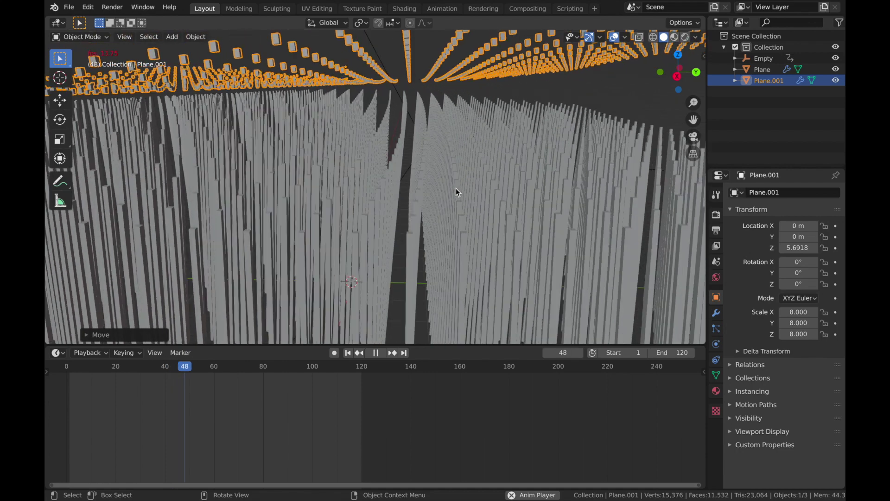
scroll(455, 188, "down", 6)
left_click(529, 144)
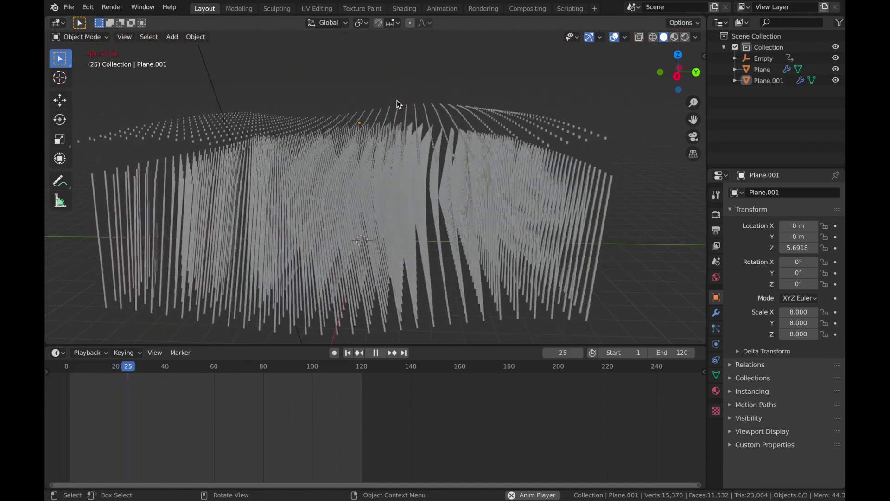
Add a camera and align it to a close-up view of both planes, at about X 10.06, Y -5.98, Z 6.15 m
scroll(397, 100, "up", 3)
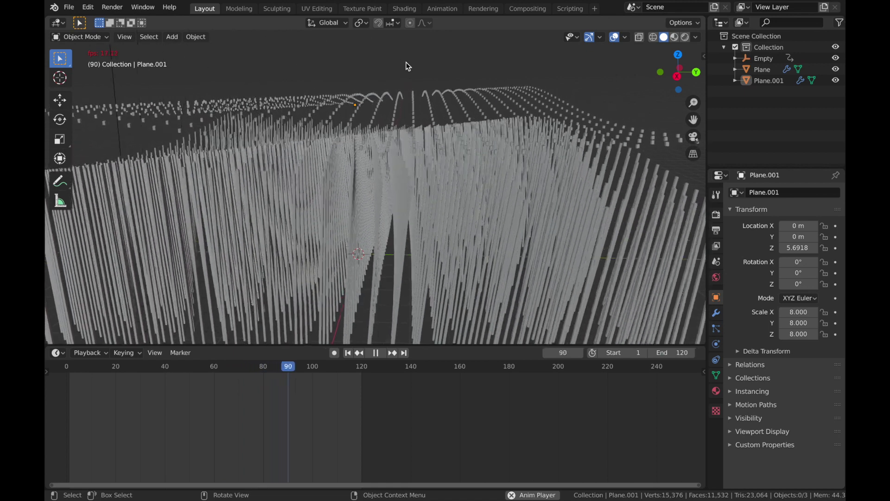
key("shift+a")
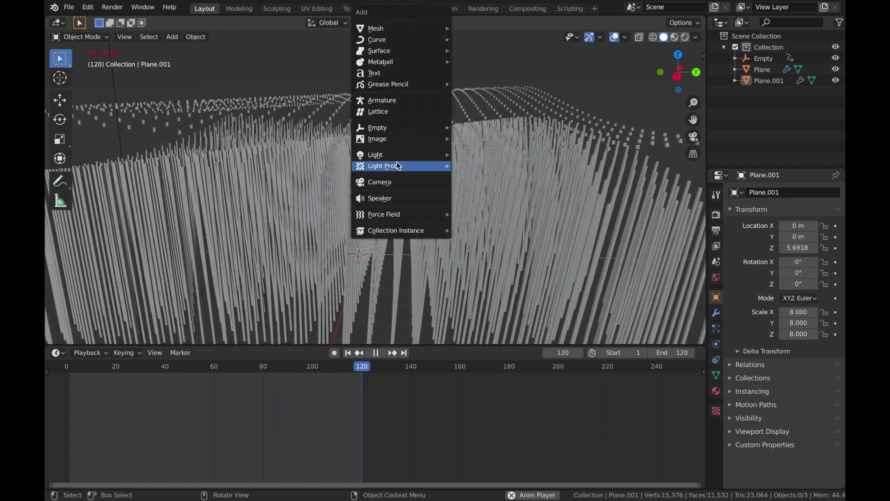
left_click(385, 184)
scroll(352, 84, "up", 2)
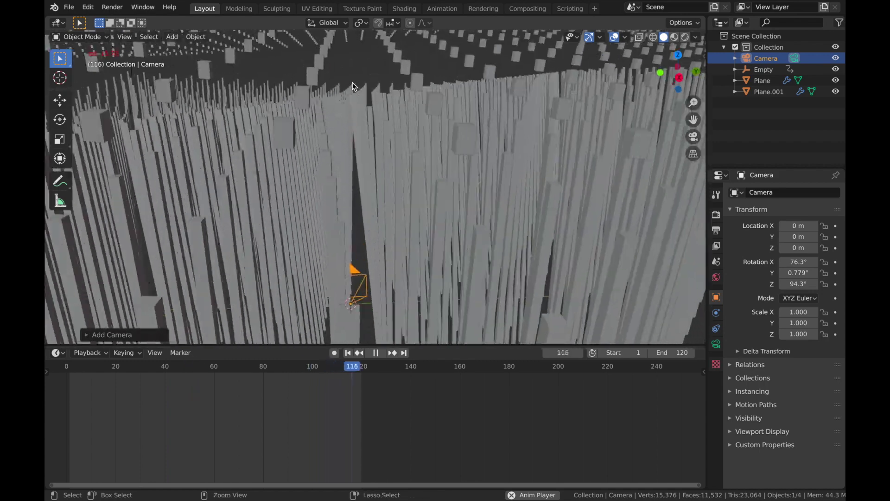
scroll(352, 83, "down", 3)
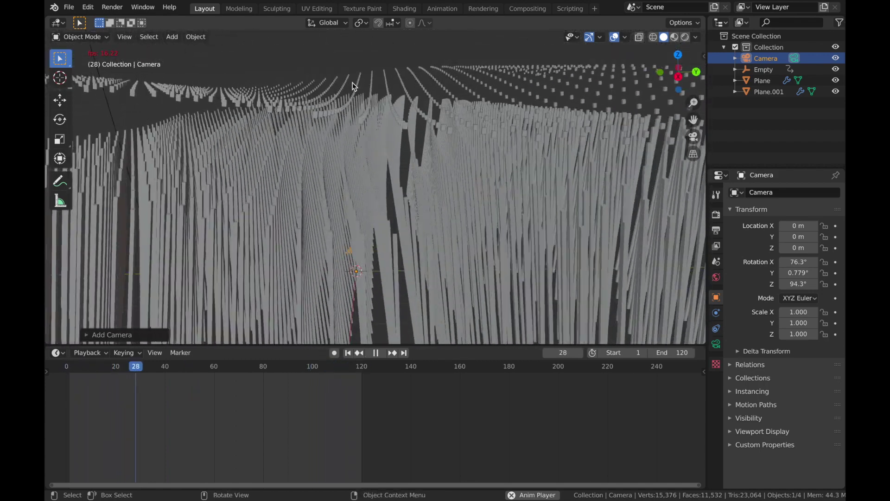
scroll(352, 82, "up", 3, "shift")
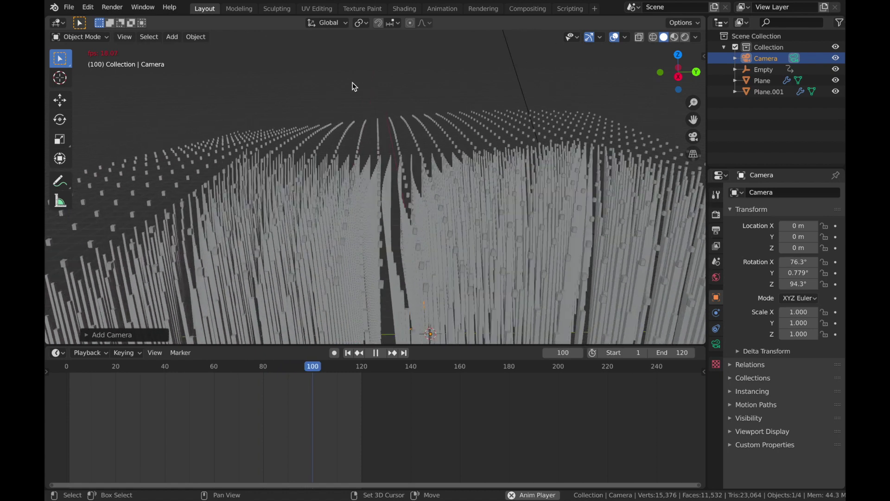
key("ctrl+alt+KP_0")
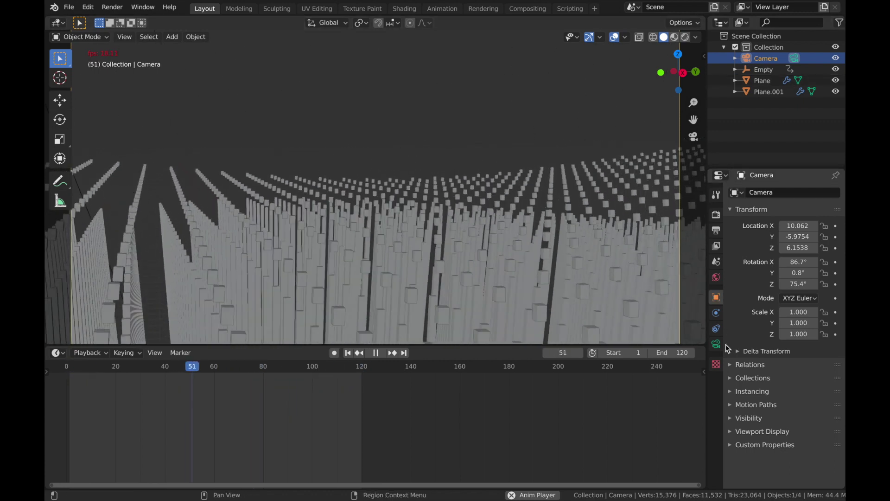
Try a longer focal length for the camera, up to about 238 mm
left_click(716, 344)
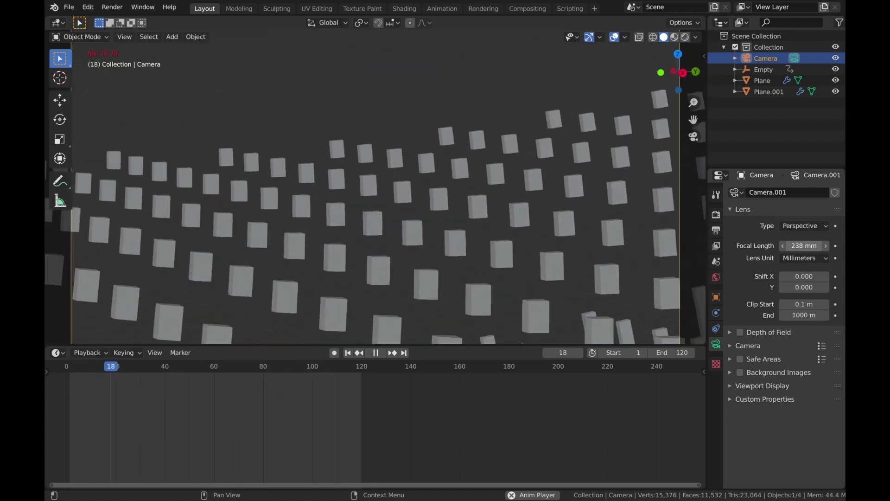
left_click_drag(810, 246, 810, 247)
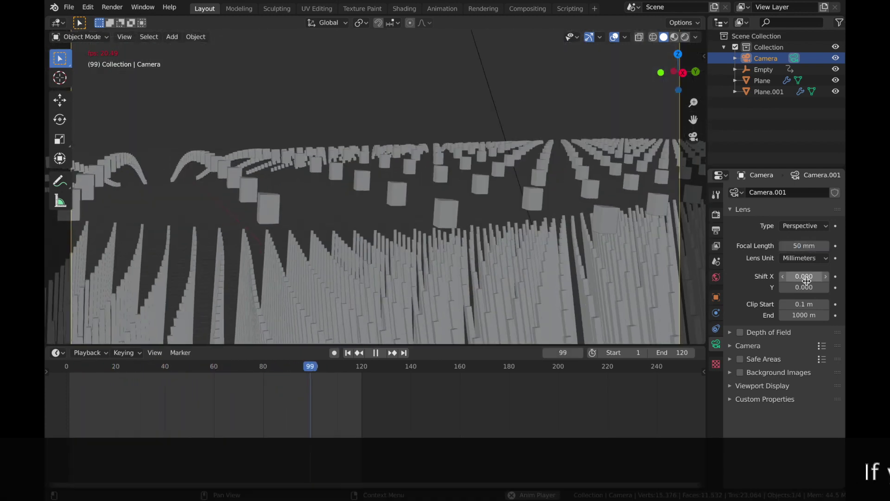
left_click(716, 298)
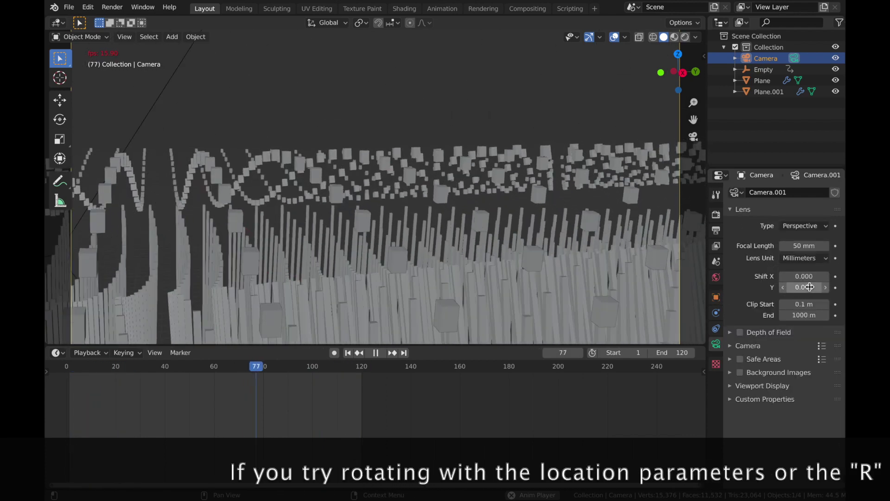
Set the camera's lens shift to -0.060 in X and -0.080 in Y
left_click_drag(809, 287, 783, 287)
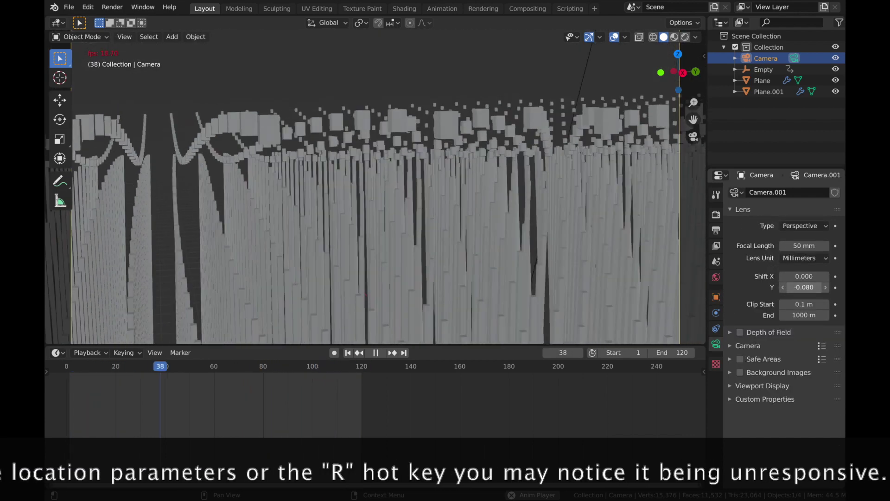
left_click_drag(788, 287, 798, 287)
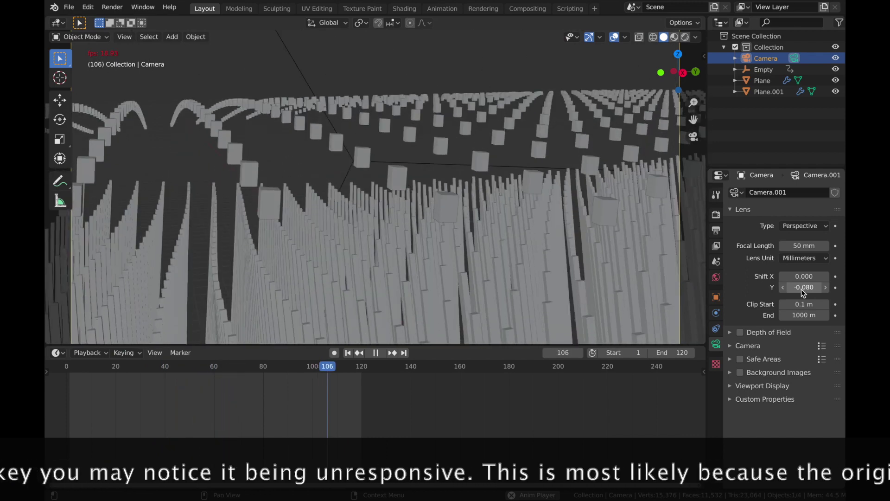
left_click_drag(804, 276, 782, 276)
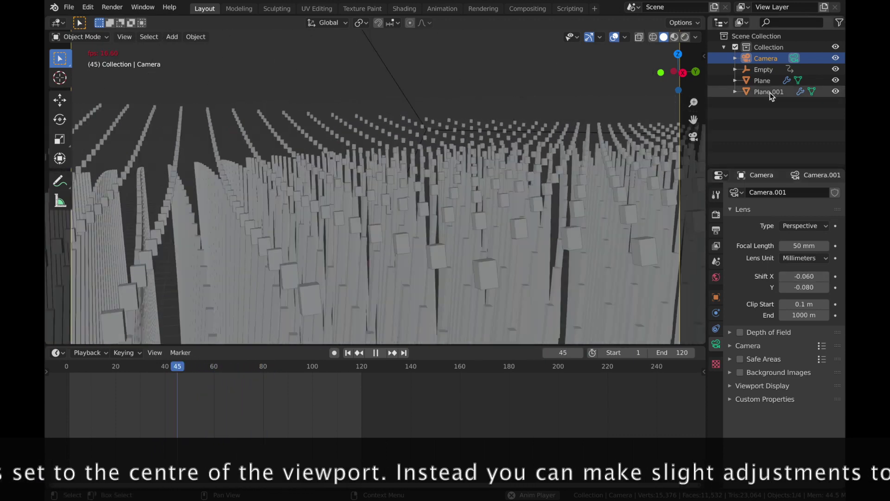
Set the upper plane's Solidify thickness to 0.0075 m, stop the playback and deselect everything
left_click(769, 91)
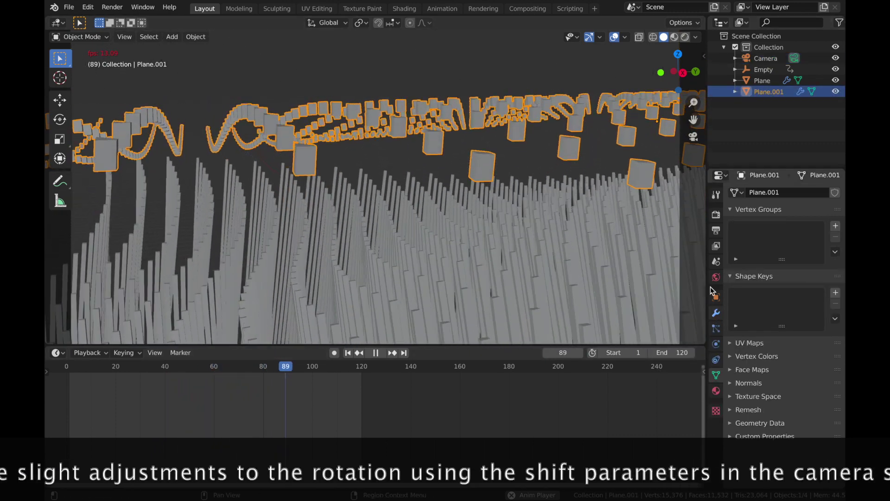
left_click(715, 312)
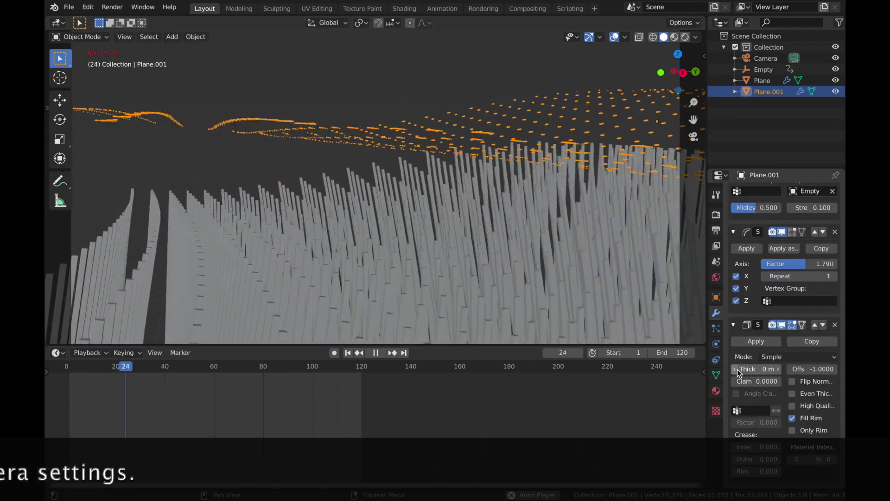
left_click(742, 369)
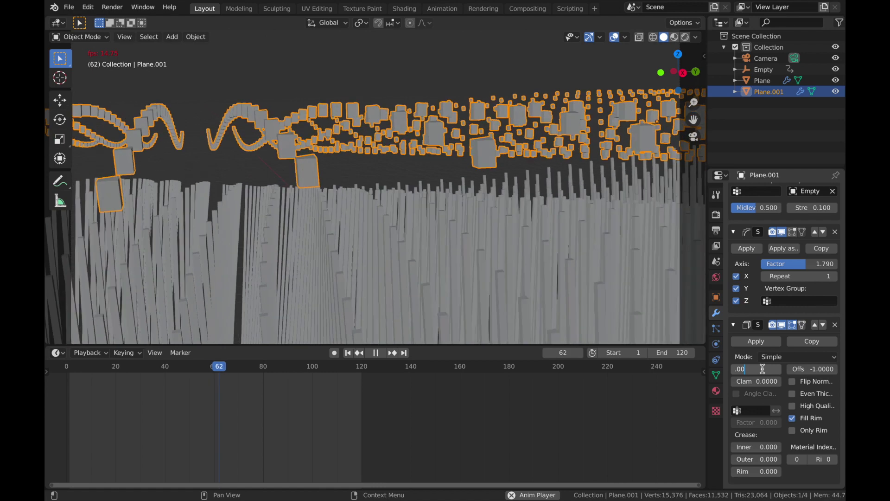
type("0.005")
key("Return")
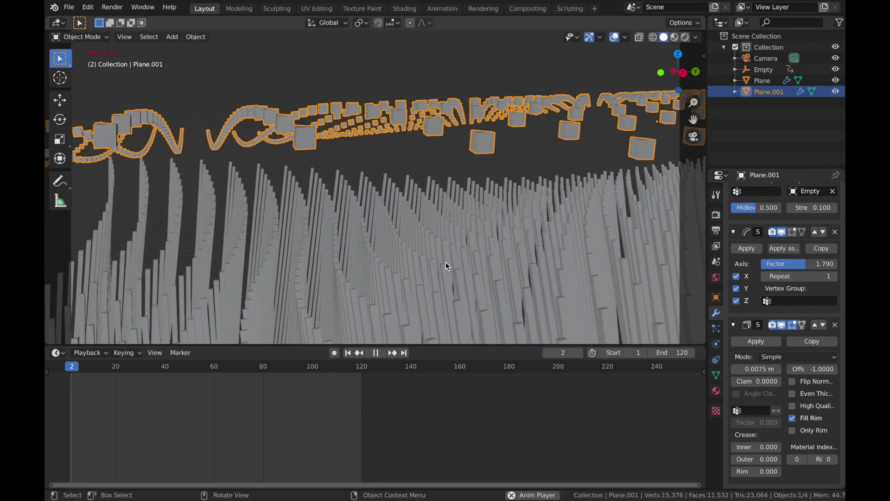
key("Escape")
key("alt+a")
Save the project in the Abstract Grass folder as Abstract Grass Tut.blend
left_click(69, 7)
left_click(91, 92)
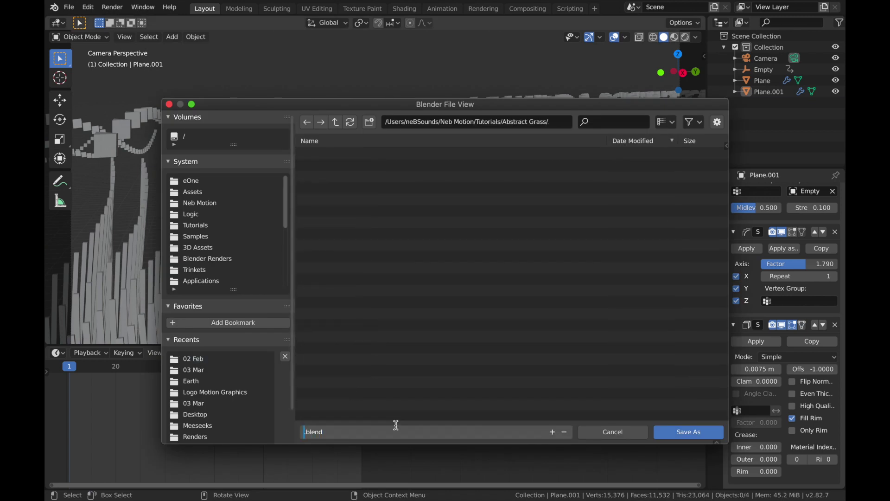
type("Abstract Grass Tut")
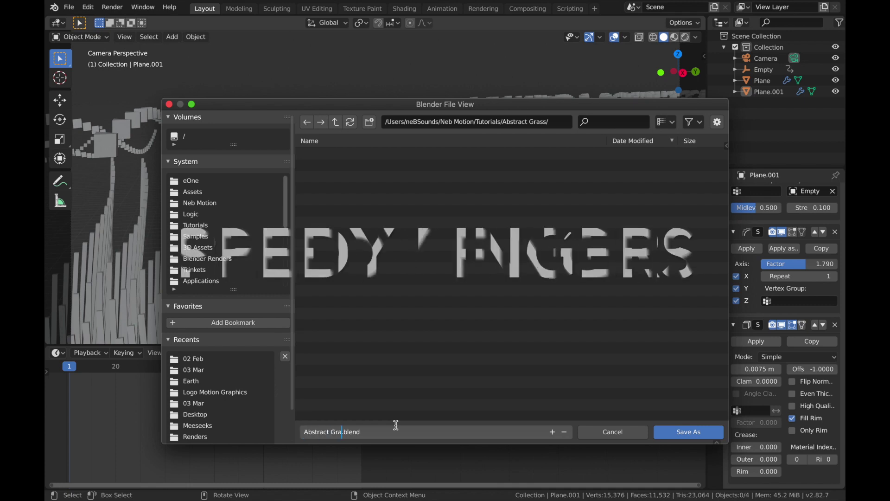
key("Return")
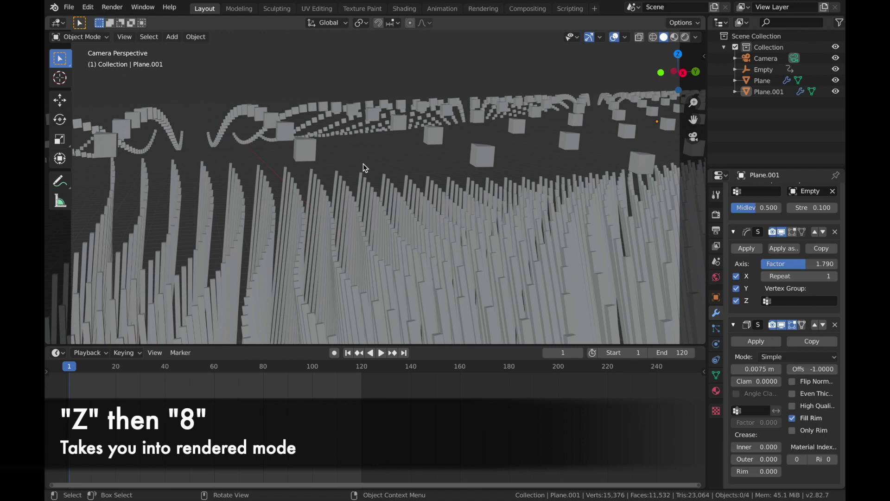
Switch the viewport to Rendered shading and rename the upper plane to Cubes
key("z")
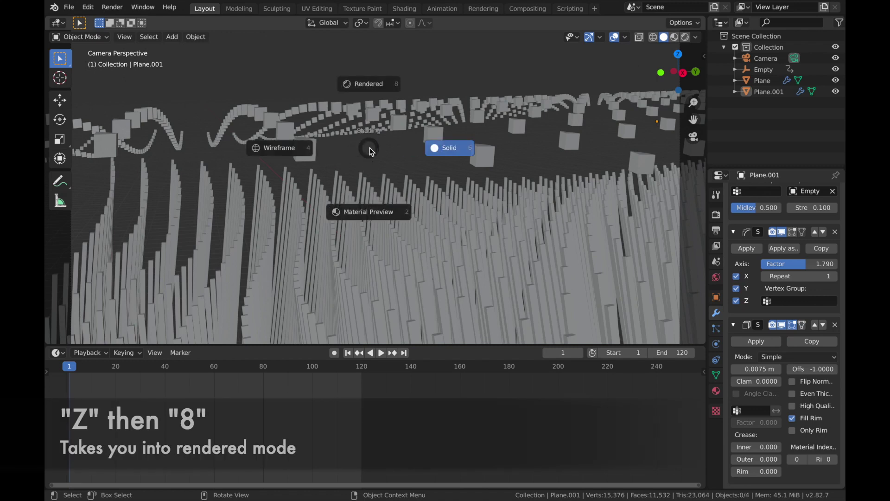
key("8")
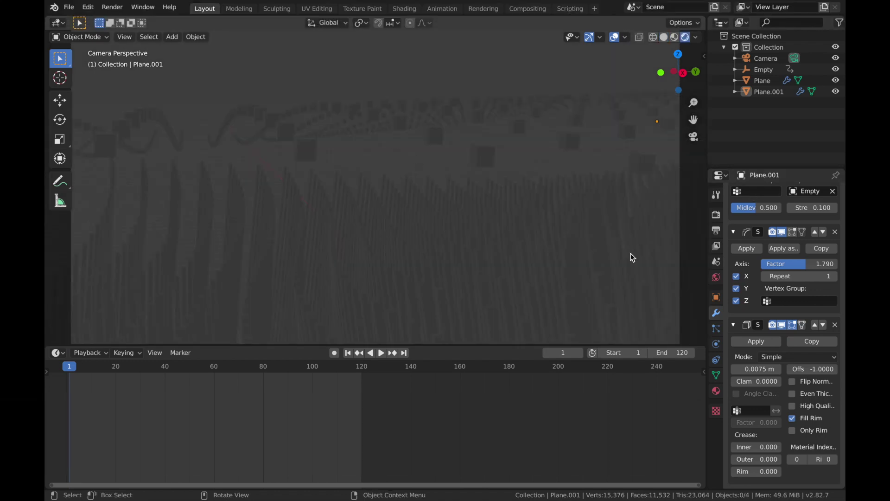
left_click(487, 156)
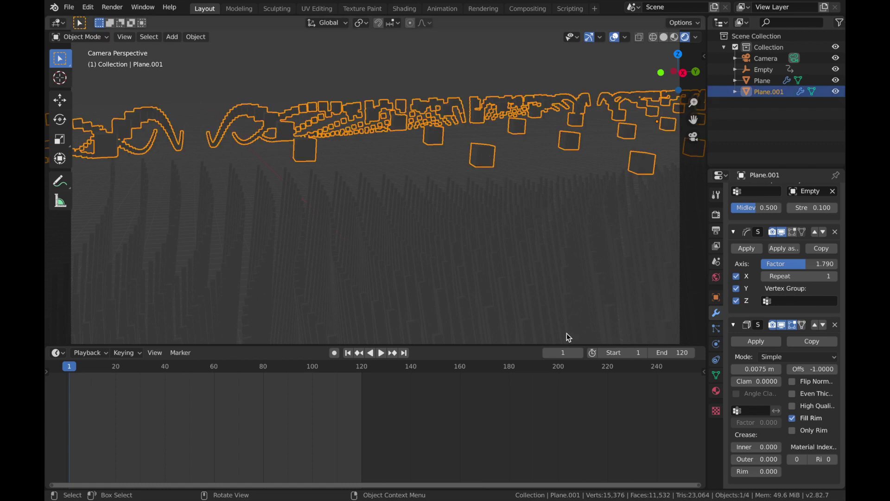
left_click(717, 392)
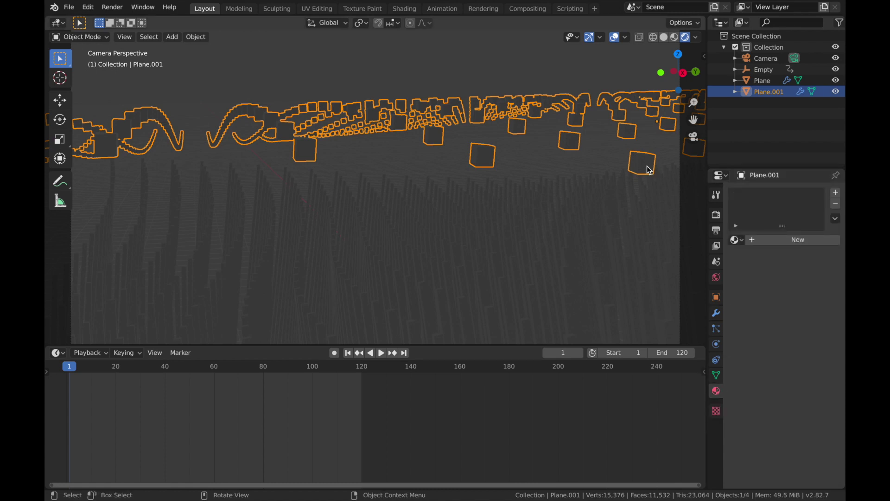
double_click(770, 92)
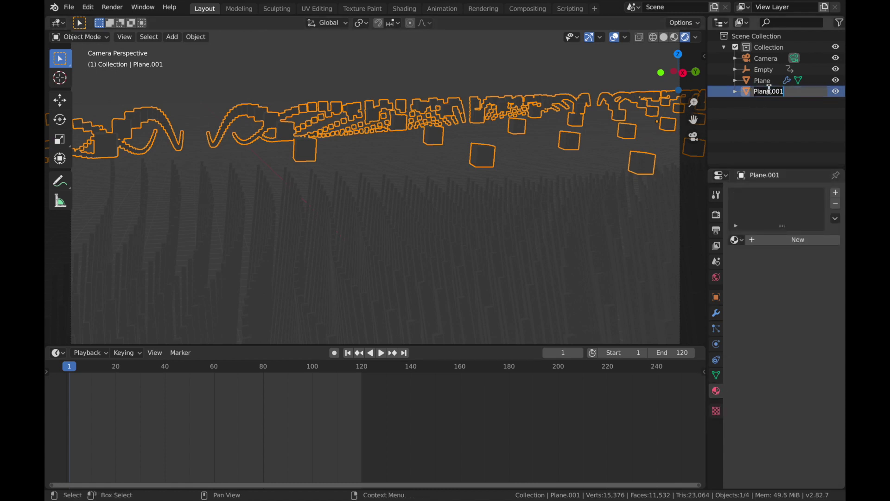
type("Cubes")
key("Return")
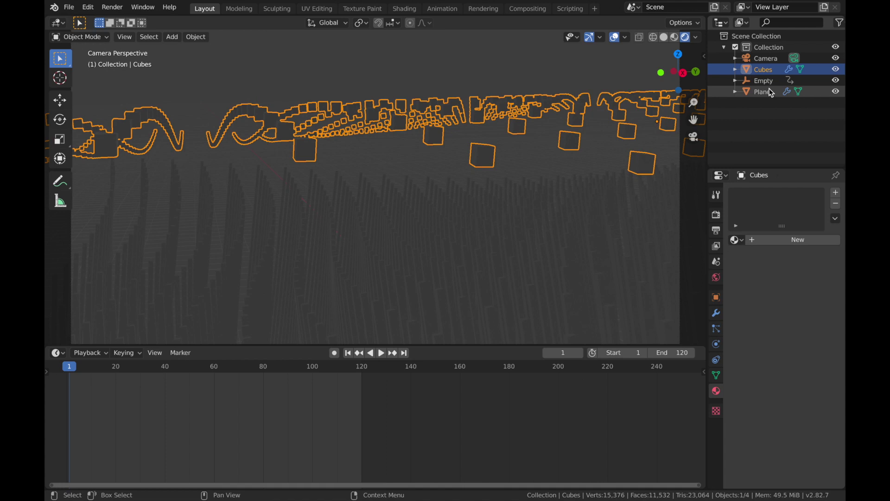
Give Cubes a new Emission material with a saturated blue colour, hue about 0.598, saturation and value 1.000
left_click(752, 239)
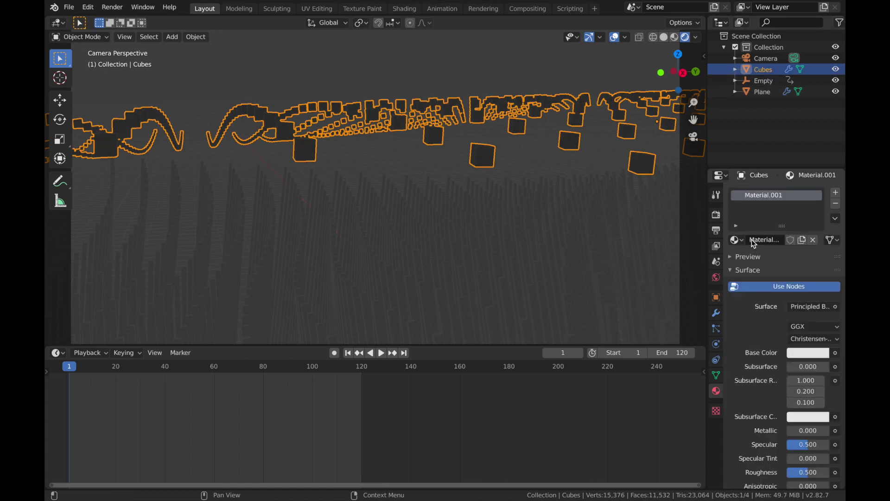
left_click(814, 306)
left_click(695, 84)
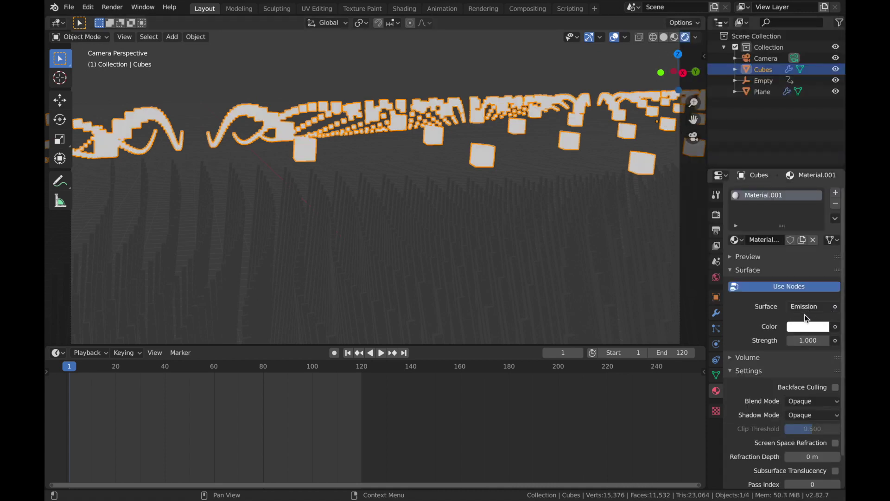
left_click(802, 329)
left_click_drag(775, 190, 796, 172)
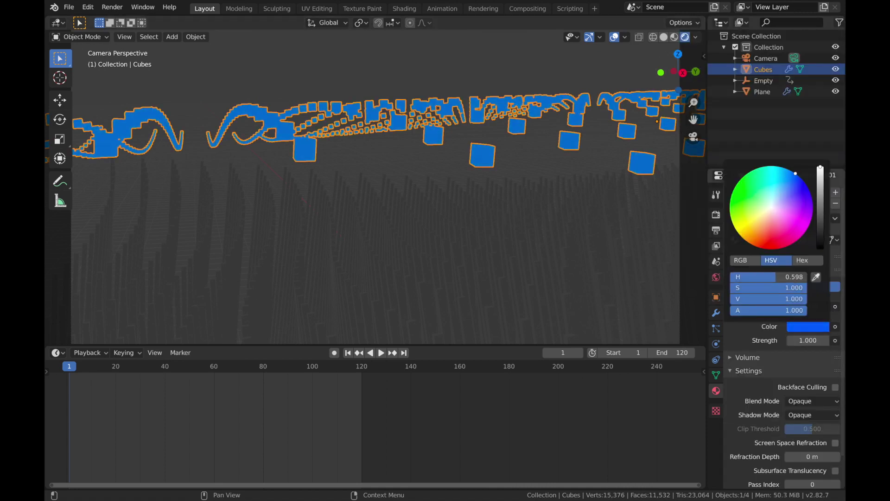
Set the Cubes material's emission strength to 8 and deselect the object
left_click(809, 340)
type("1.0")
key("BackSpace")
key("BackSpace")
key("BackSpace")
type("8")
key("Return")
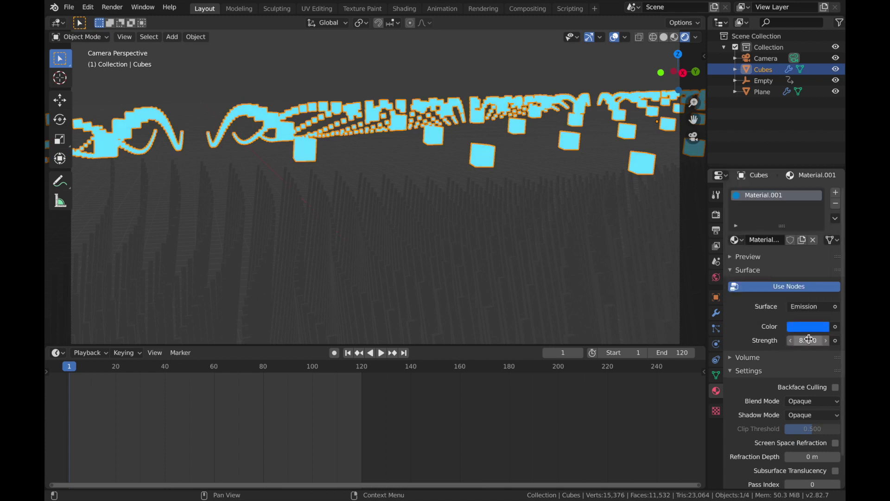
left_click(647, 244)
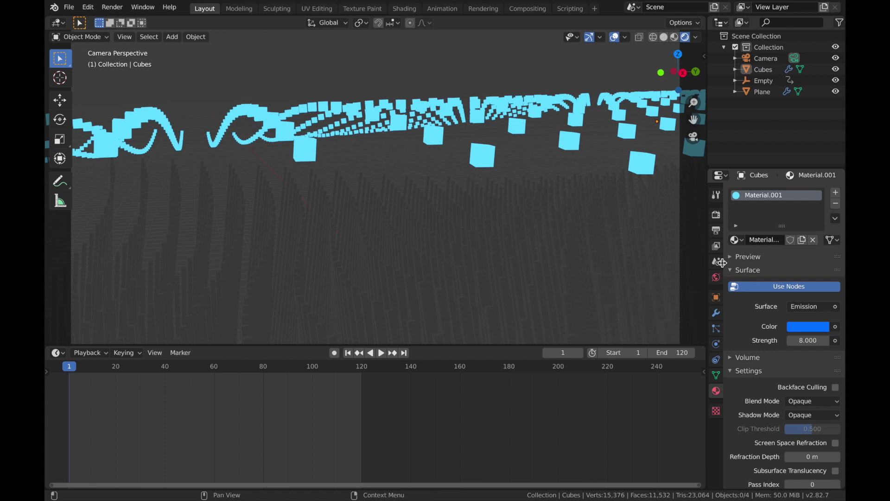
Set the world background colour to black
left_click(716, 277)
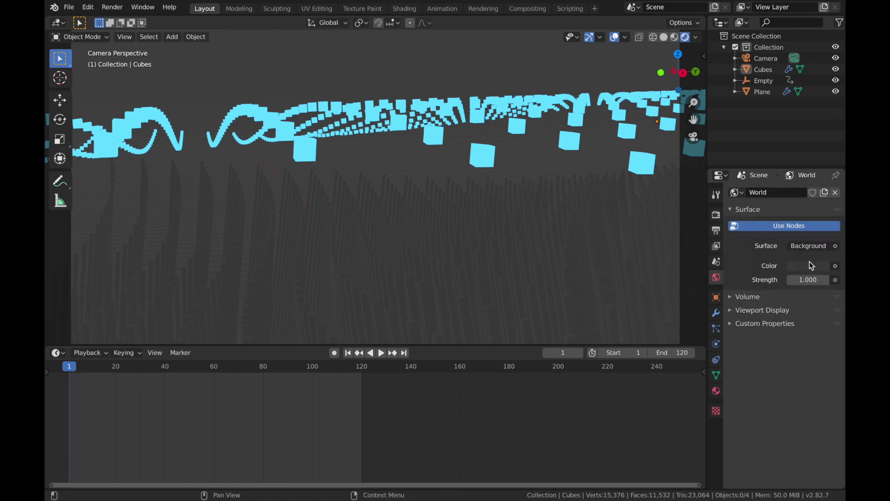
left_click(811, 266)
left_click(821, 181)
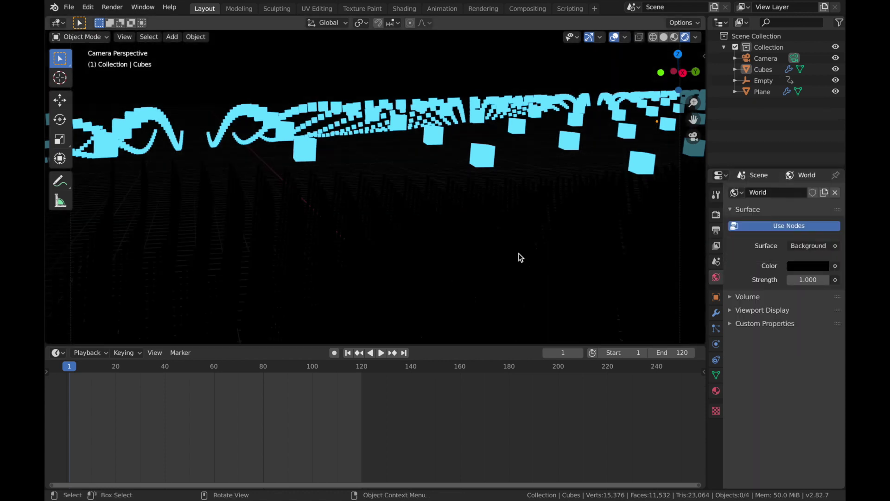
Give the lower plane a new material with a grey base colour, metallic 1.000 and roughness about 0.321
left_click(511, 225)
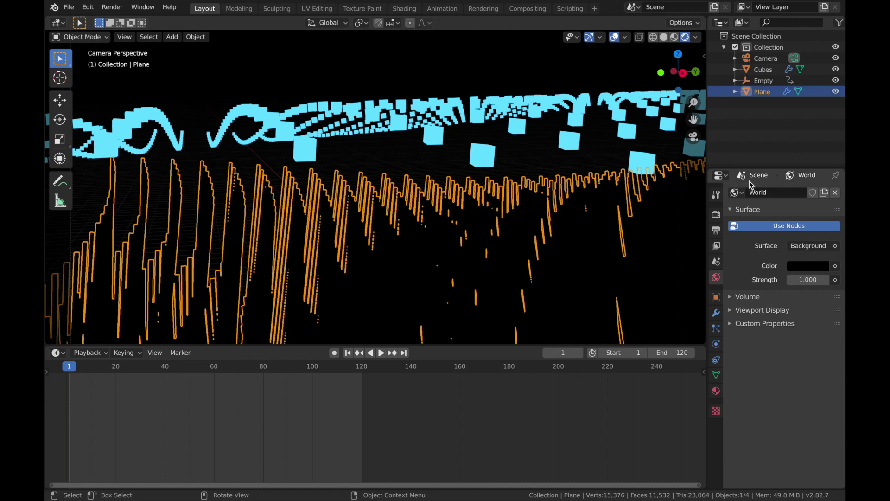
left_click(716, 391)
left_click(770, 238)
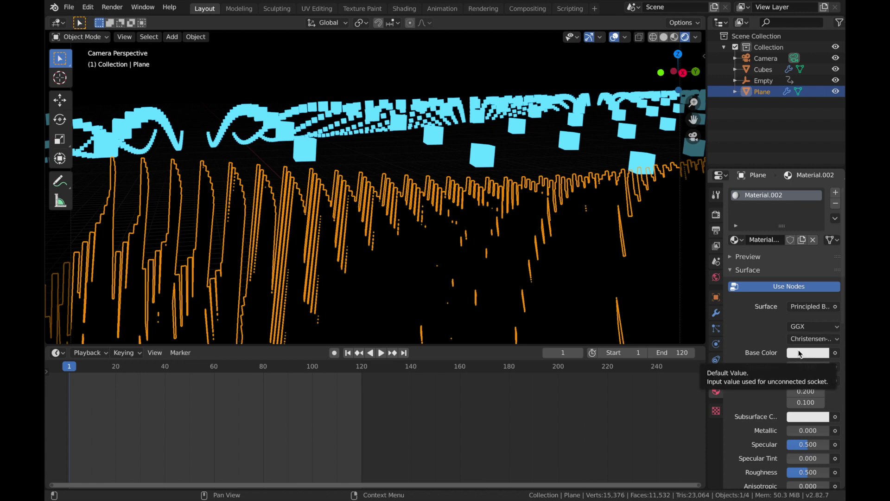
left_click(798, 353)
left_click_drag(820, 199, 822, 239)
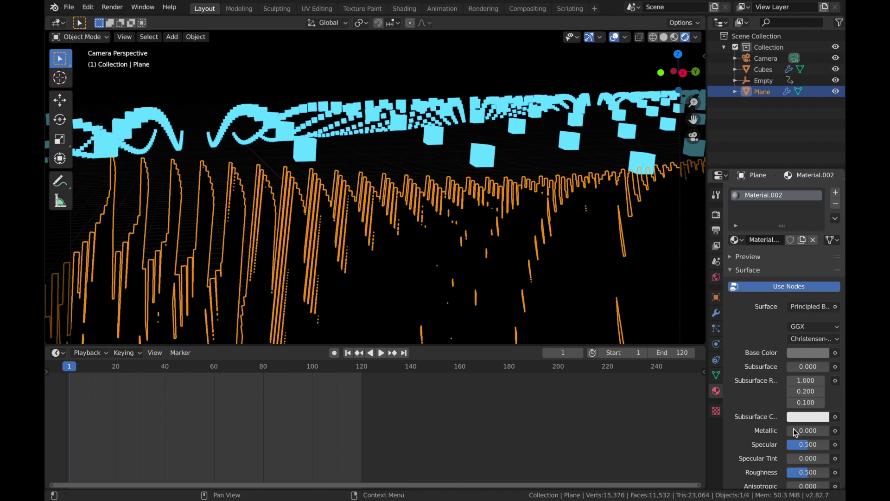
left_click_drag(794, 431, 830, 430)
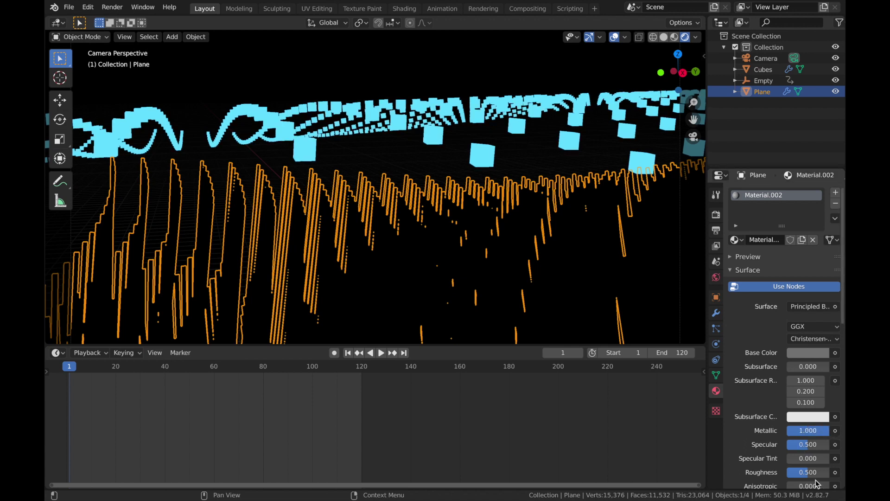
scroll(817, 483, "down", 1)
left_click_drag(816, 450, 809, 450)
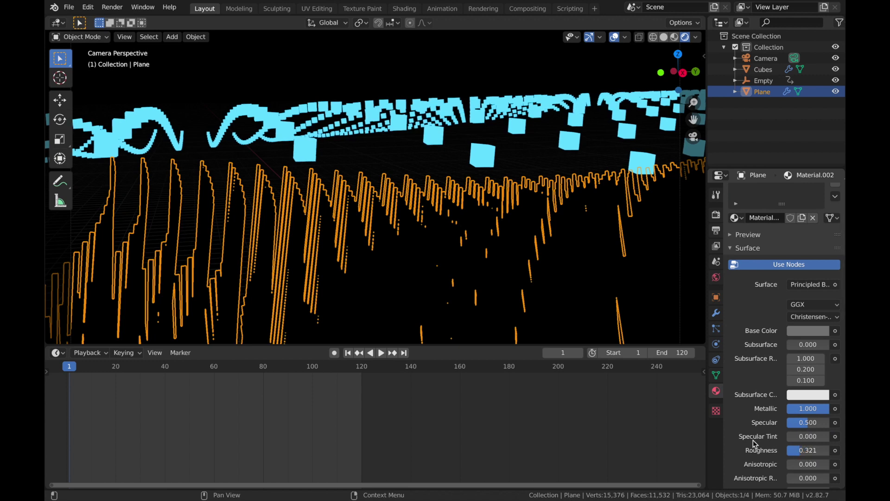
Hide the viewport overlays and enable Ambient Occlusion, Bloom, Screen Space Reflections and Motion Blur for the Eevee render
left_click(614, 37)
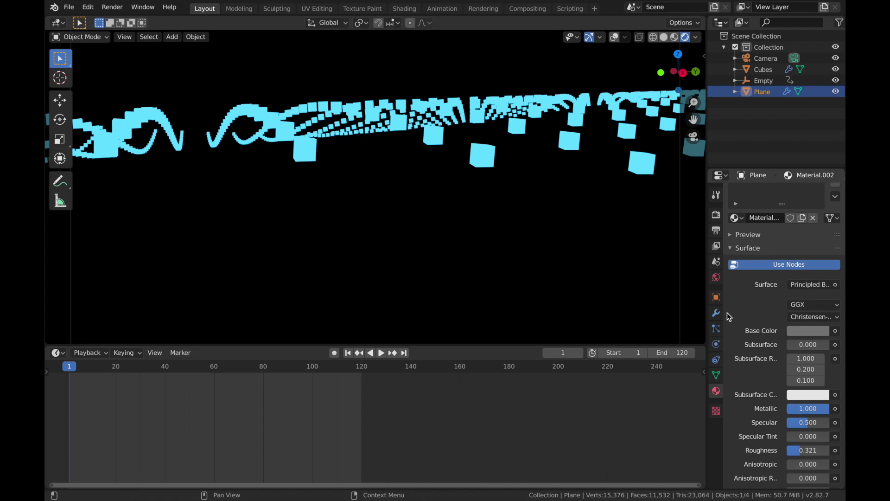
left_click(716, 214)
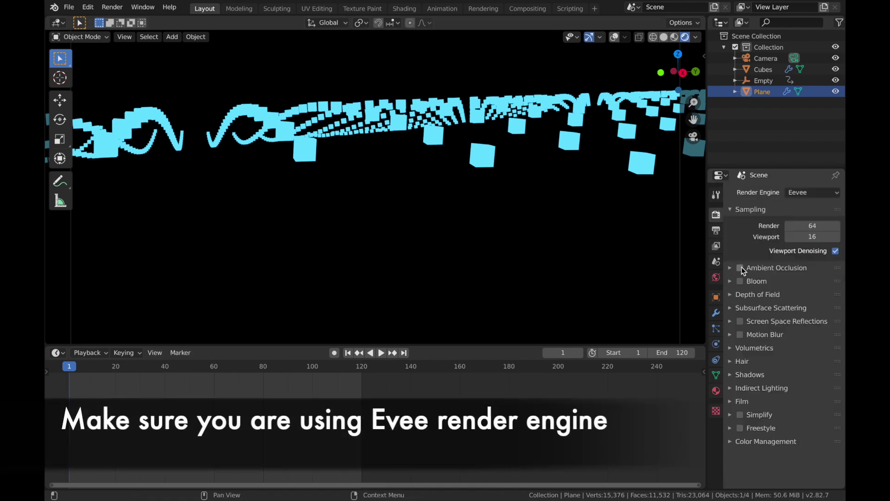
left_click(741, 267)
left_click(741, 281)
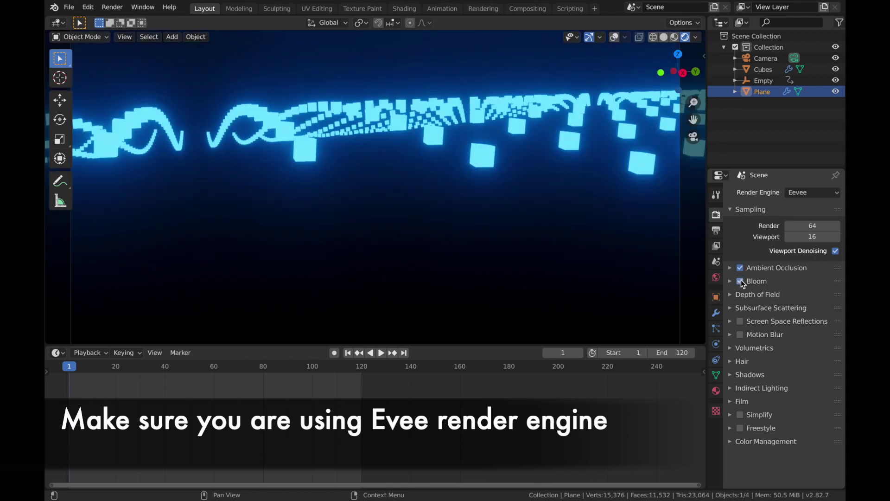
left_click(742, 323)
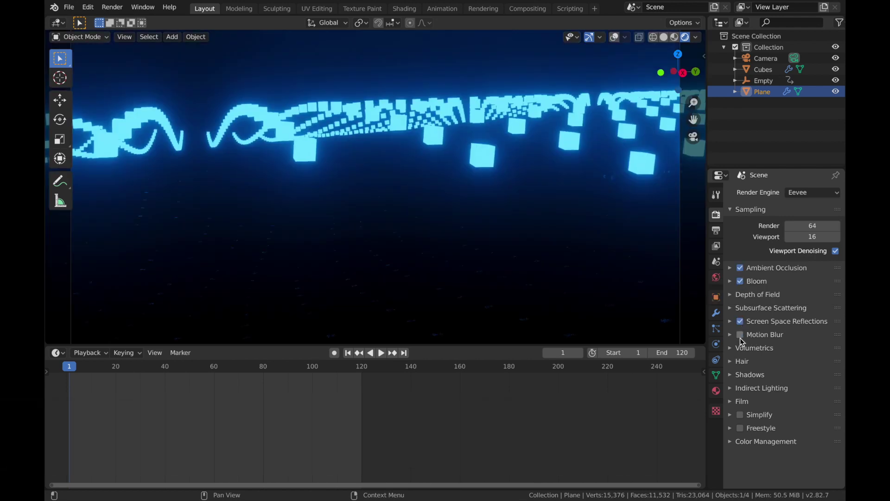
Reduce the Bloom intensity to about 0.016
left_click(731, 282)
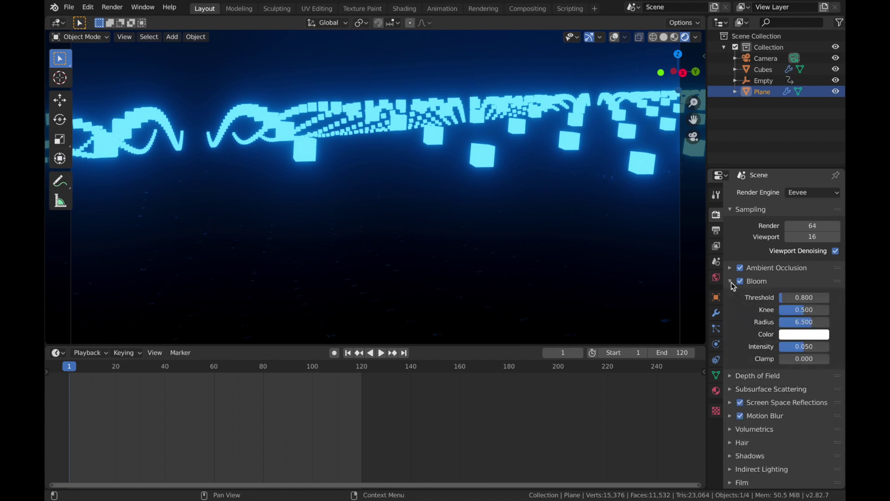
left_click_drag(804, 346, 794, 346)
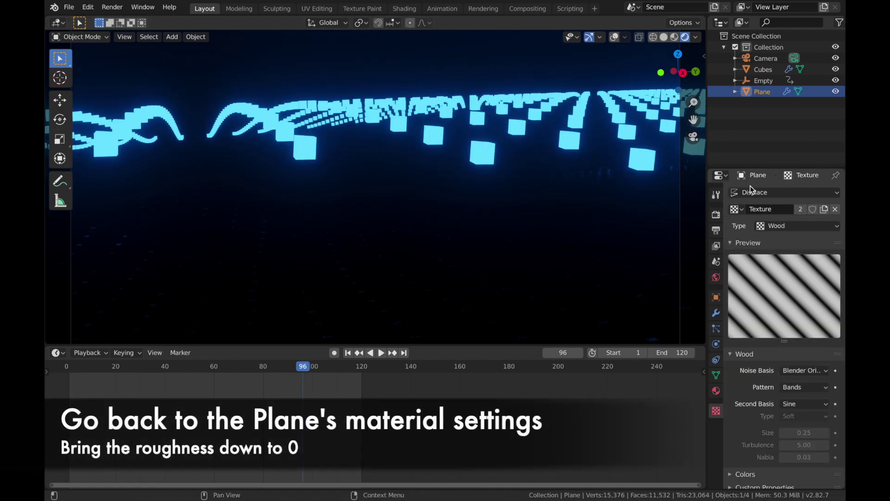
left_click(716, 215)
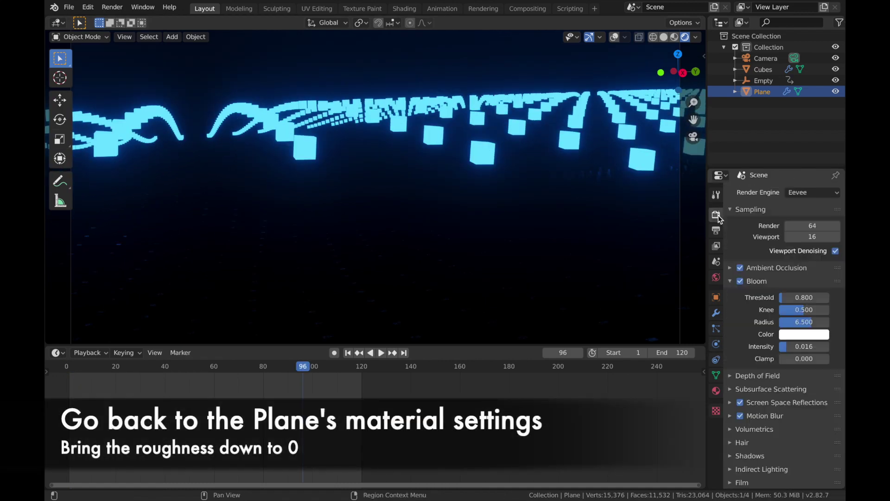
Lower the plane material's roughness to 0, deselect the plane and return to frame 1
left_click(717, 391)
scroll(805, 380, "down", 6)
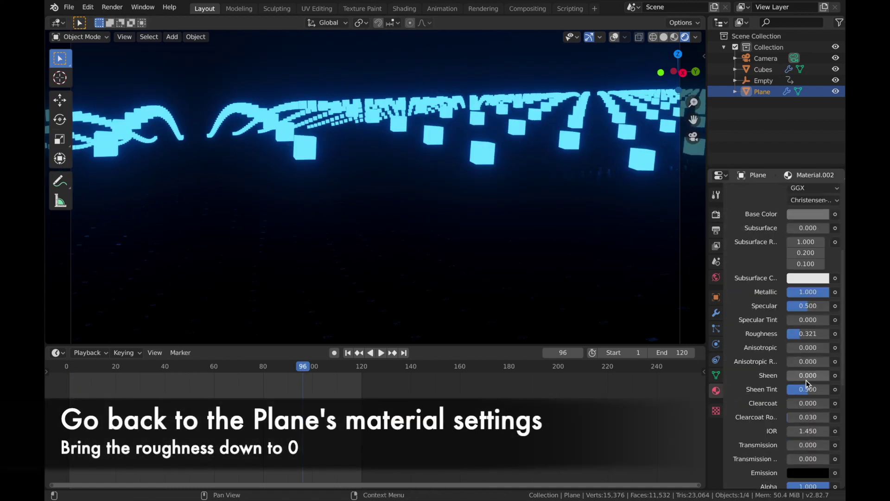
left_click_drag(801, 336, 751, 335)
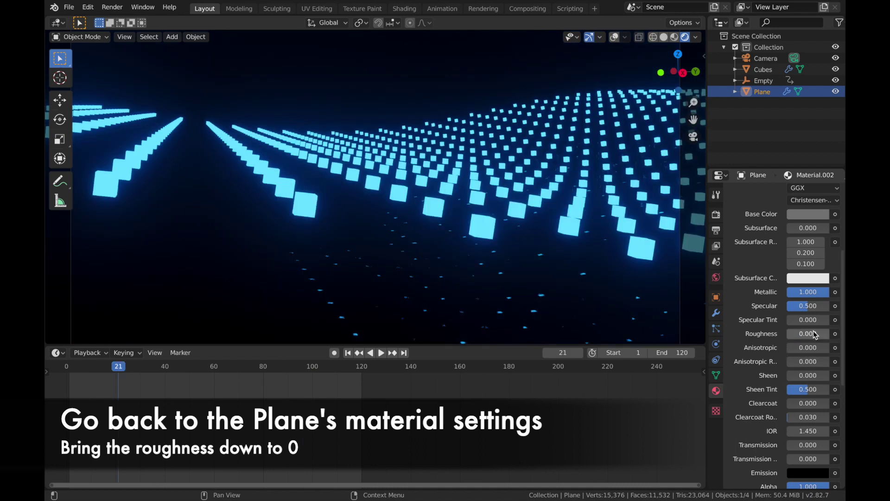
left_click(468, 265)
key("Escape")
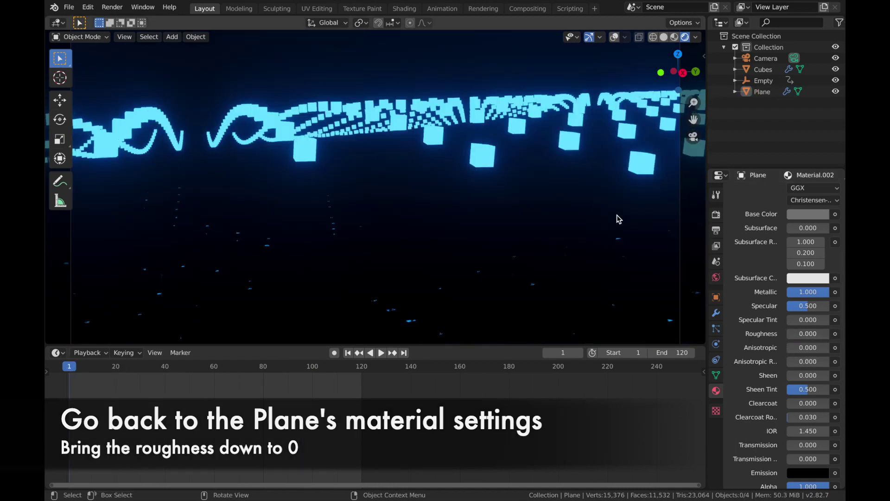
Set the colour management look to Very High Contrast and the gamma to 0.900, and preview the animation
left_click(716, 214)
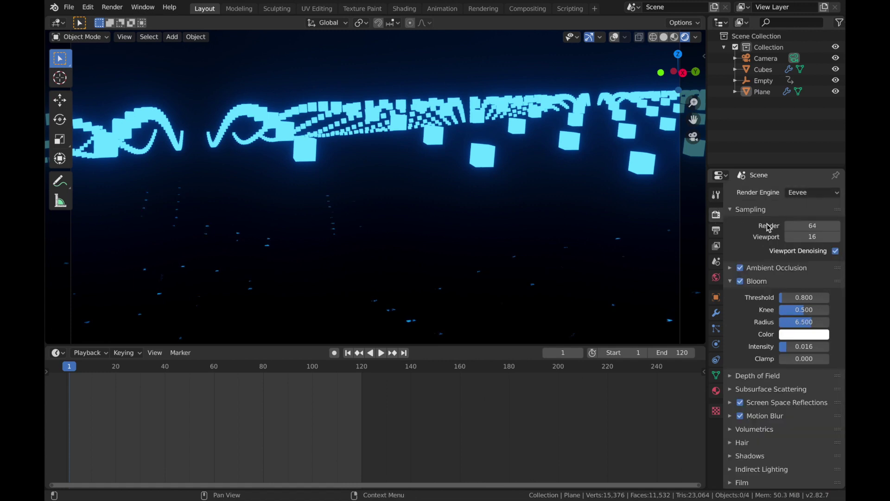
scroll(755, 411, "down", 3)
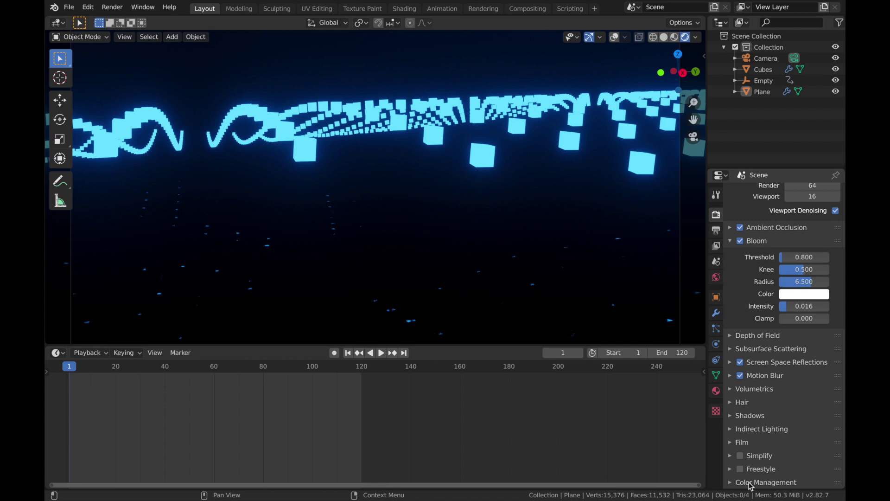
left_click(731, 484)
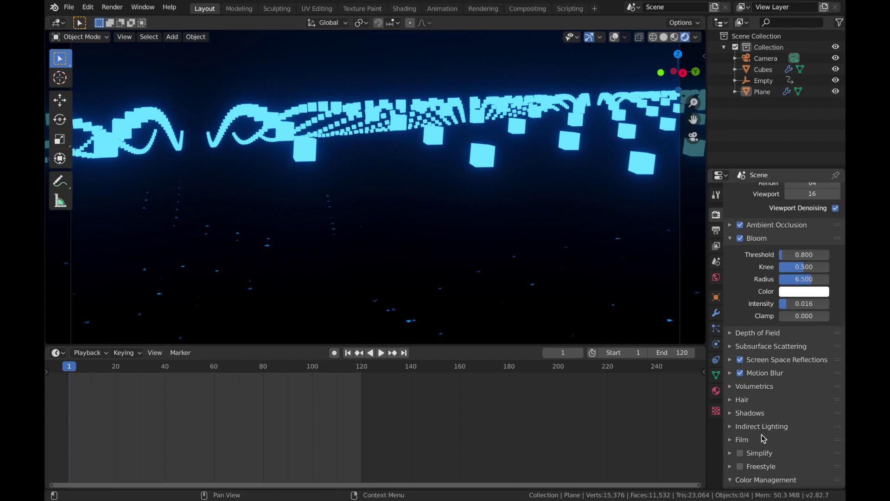
scroll(764, 438, "down", 5)
left_click(804, 424)
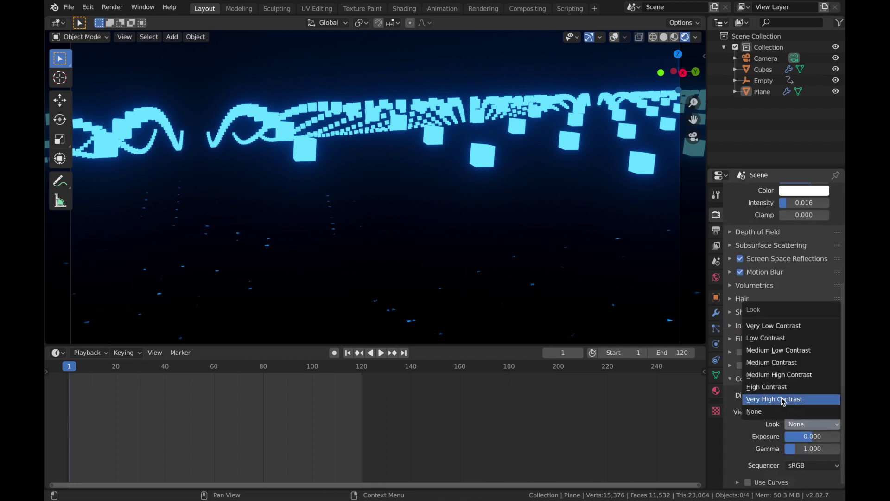
left_click(783, 399)
left_click(806, 449)
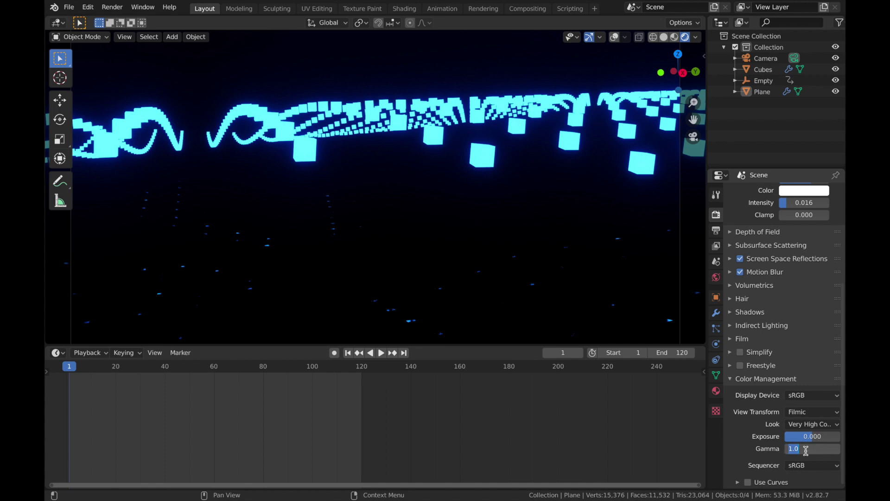
key("Return")
key("space")
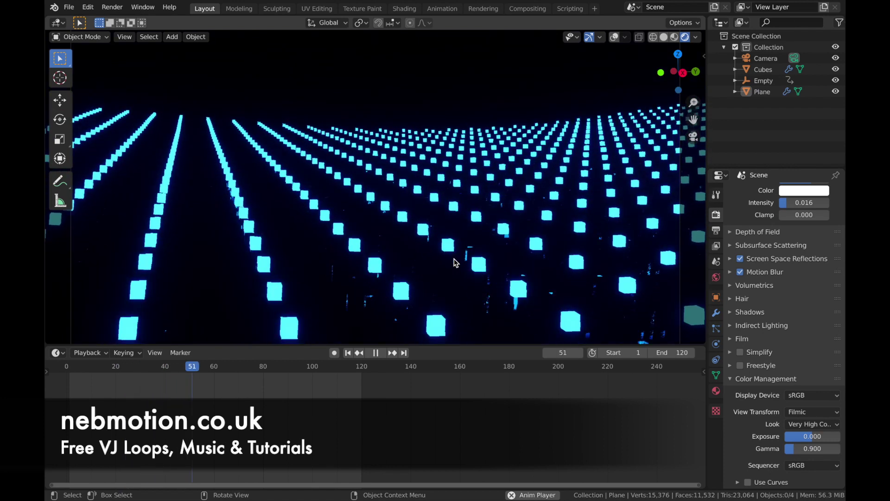
key("Escape")
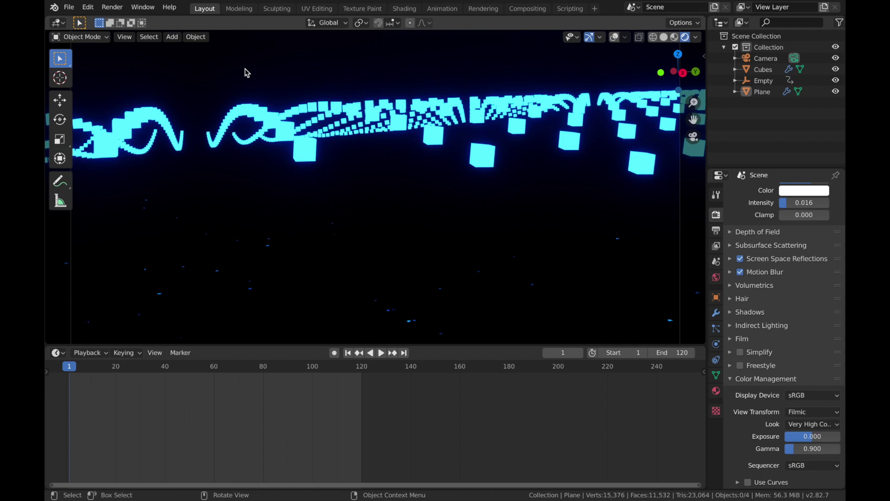
Split the 3D viewport and show the World node tree in a Shader Editor beside it
left_click(716, 277)
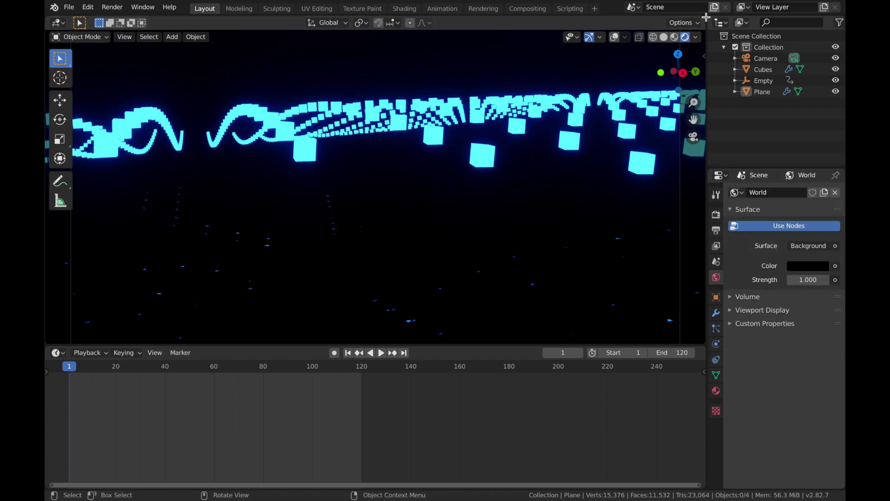
left_click_drag(706, 17, 353, 77)
left_click(366, 23)
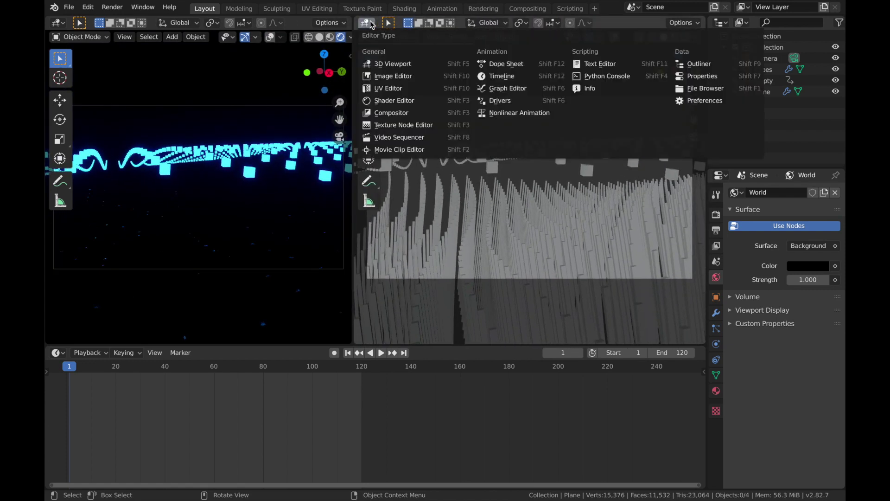
left_click(381, 100)
left_click_drag(599, 119, 633, 147)
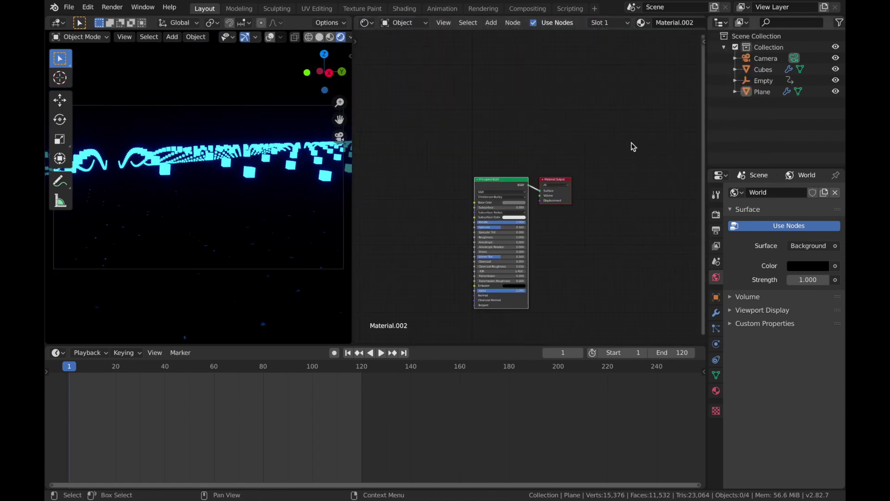
left_click(409, 24)
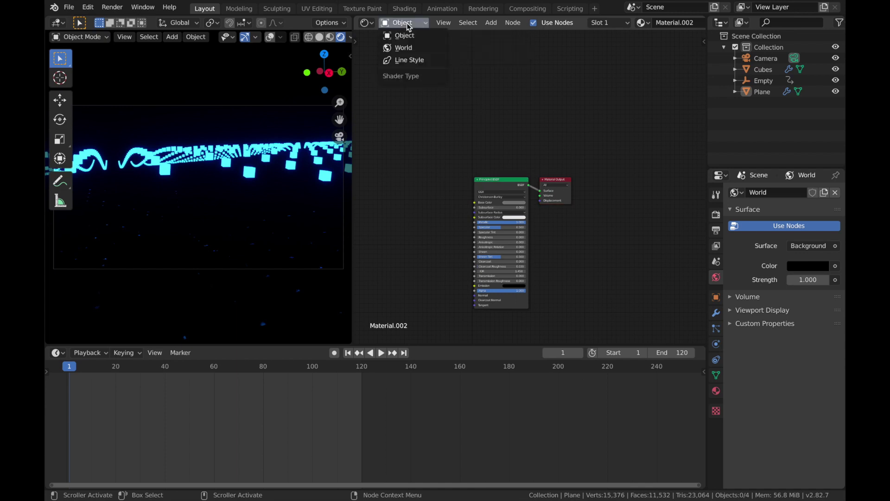
left_click(398, 49)
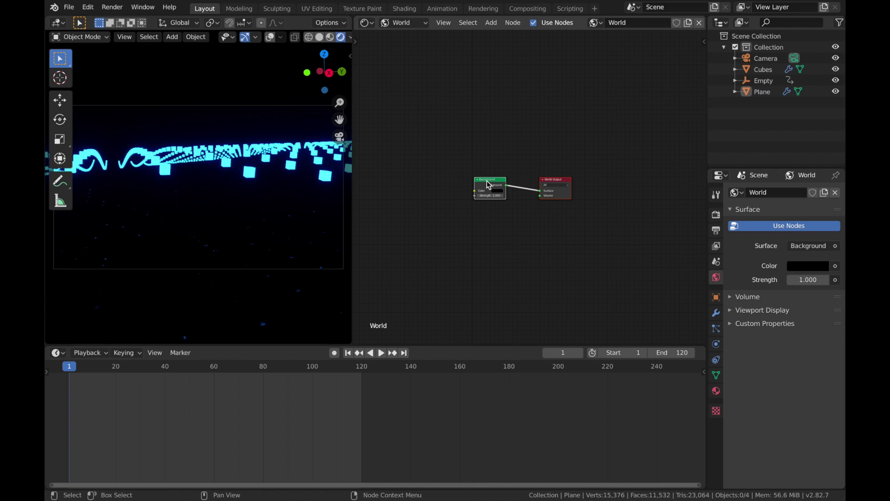
Add a ColorRamp node to the World nodes and connect its Color output to the Background colour
key("shift+a")
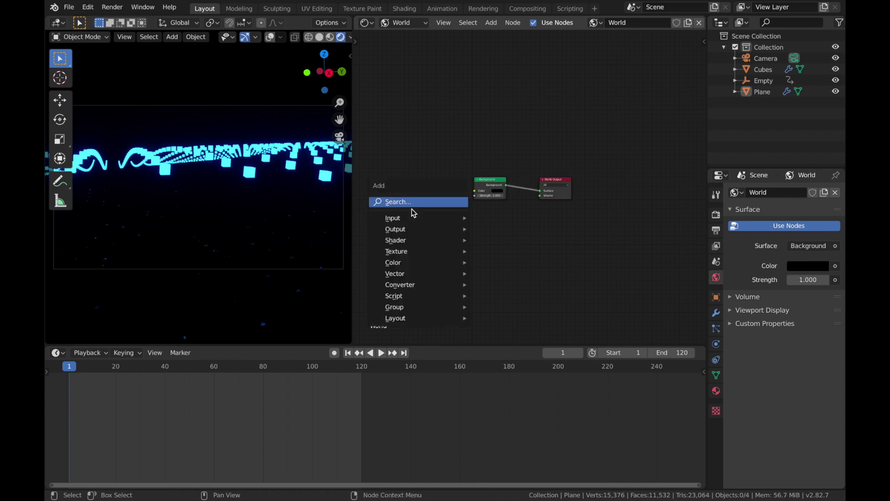
mouse_move(402, 289)
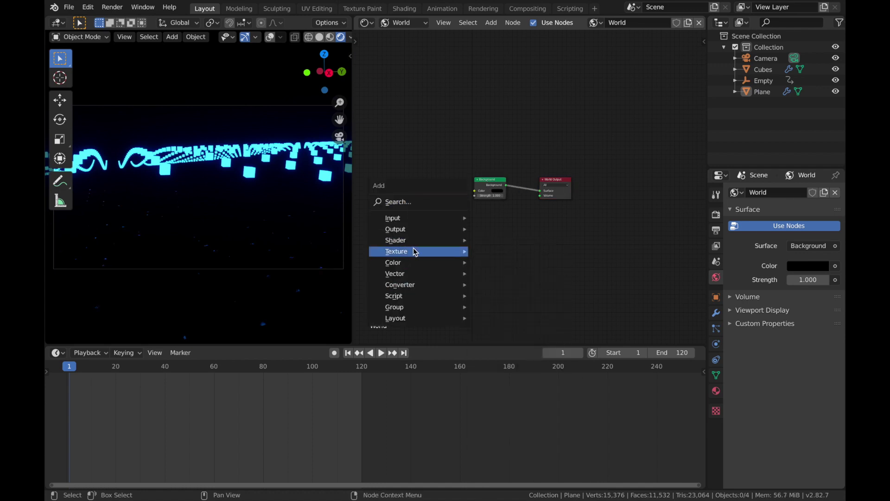
left_click(503, 309)
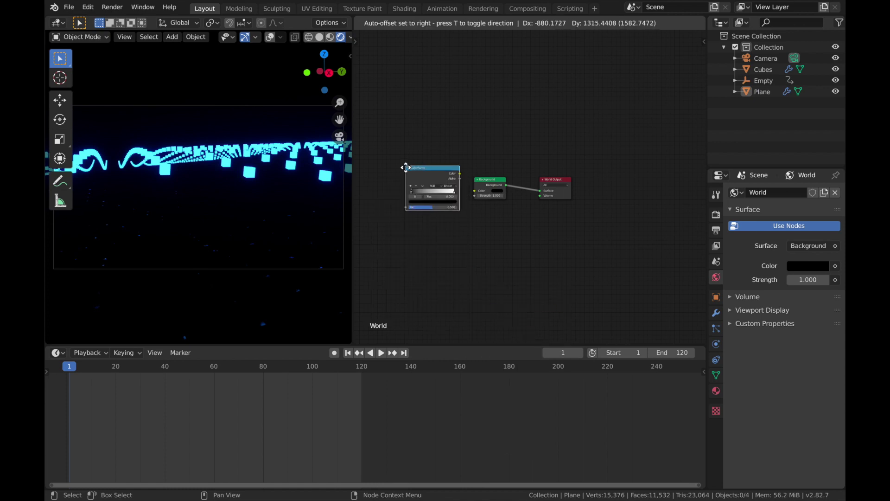
left_click(431, 179)
left_click_drag(456, 186, 474, 191)
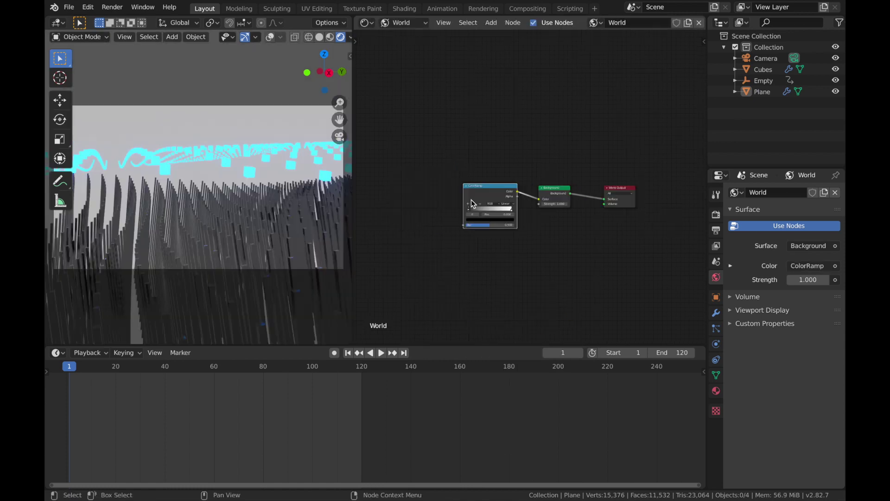
Add a Voronoi Texture node and connect its Color output to the ColorRamp's factor input
key("shift+a")
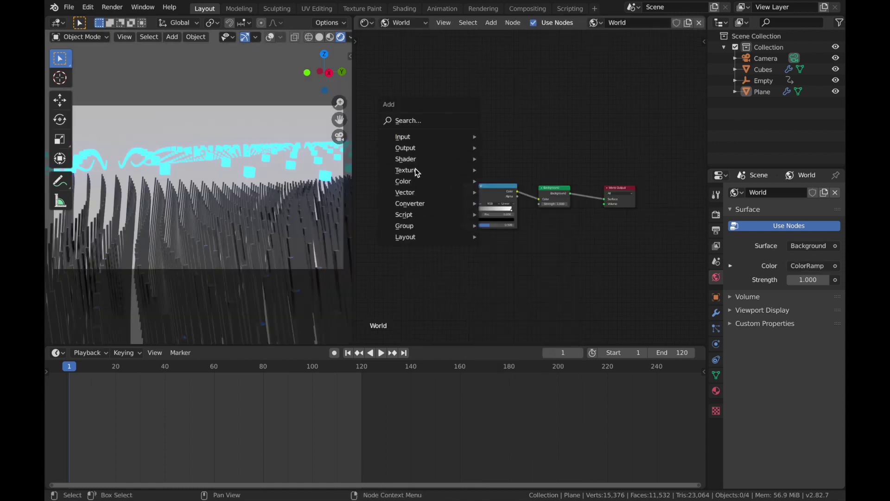
mouse_move(445, 170)
left_click(518, 332)
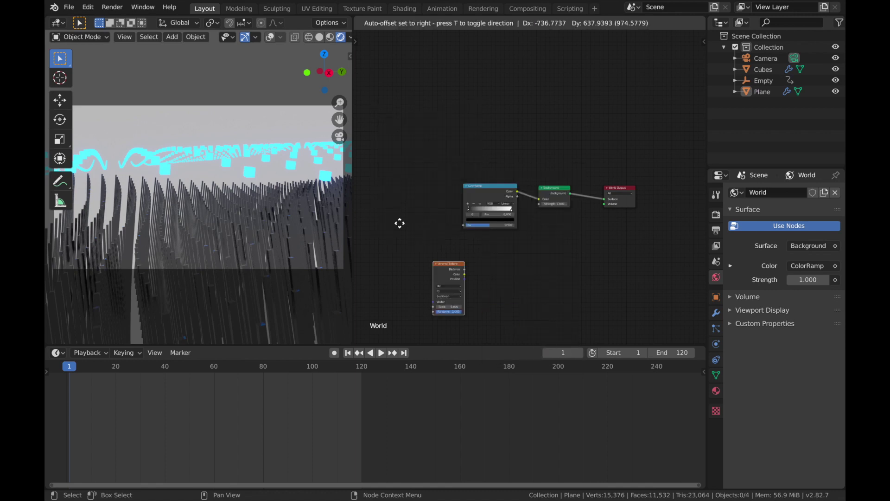
left_click(392, 200)
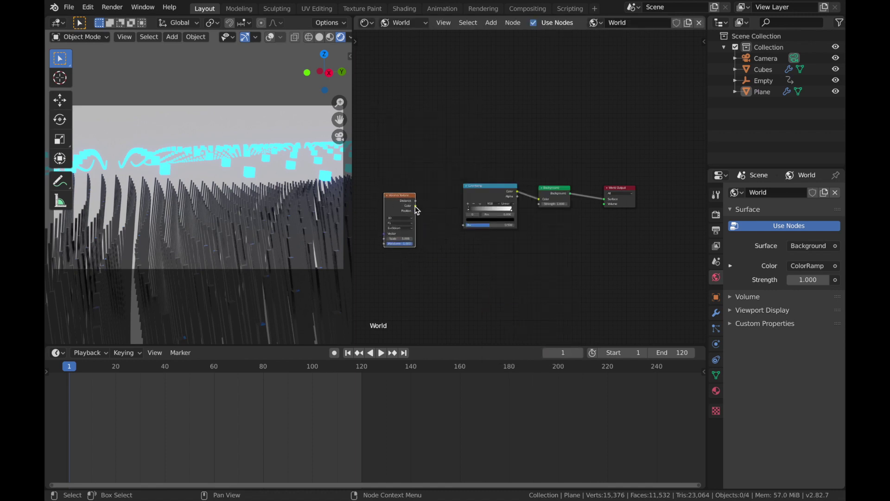
left_click_drag(416, 206, 465, 229)
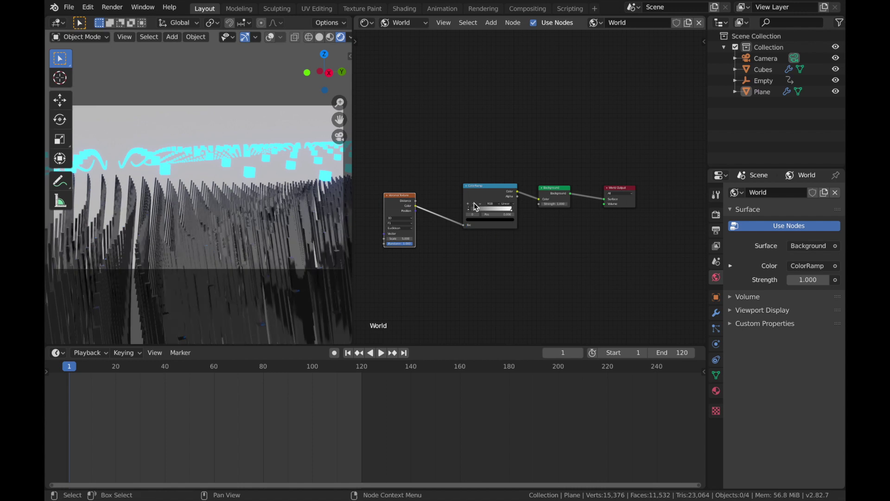
Change the ColorRamp's white stop to dark blue and move its black stop towards the middle of the ramp
left_click(497, 220)
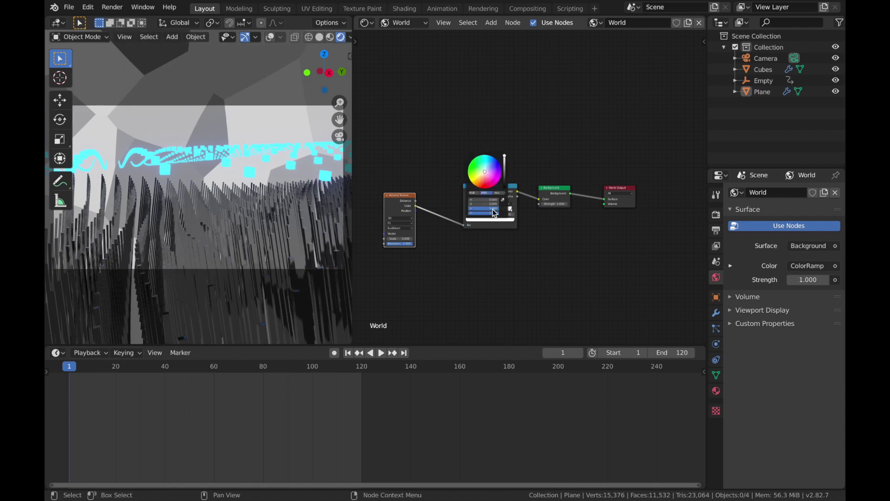
left_click(499, 163)
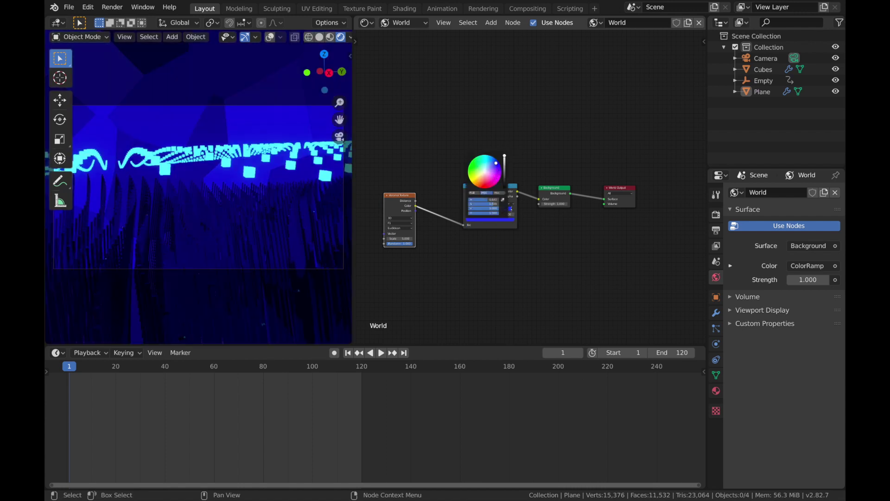
left_click_drag(504, 155, 504, 179)
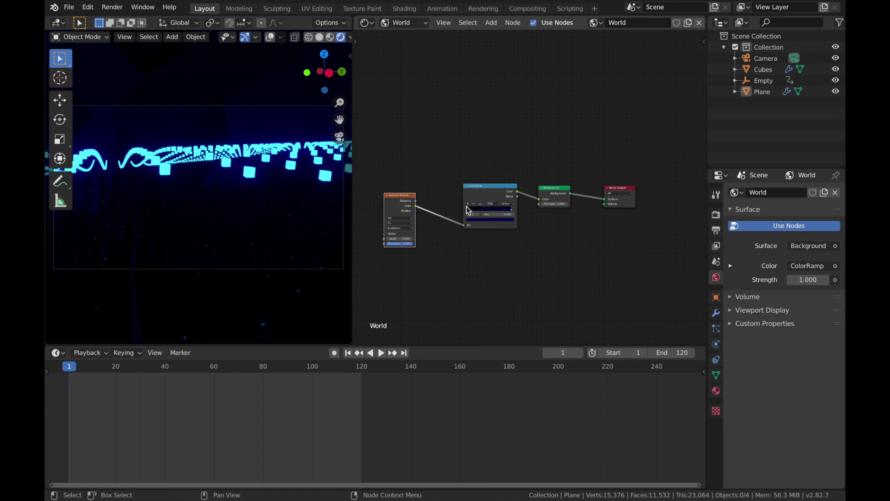
left_click_drag(478, 213, 500, 211)
Raise the Voronoi Texture scale to about 11 and fine-tune the brightness of the ColorRamp's dark blue stop
left_click_drag(400, 238, 415, 238)
left_click(496, 218)
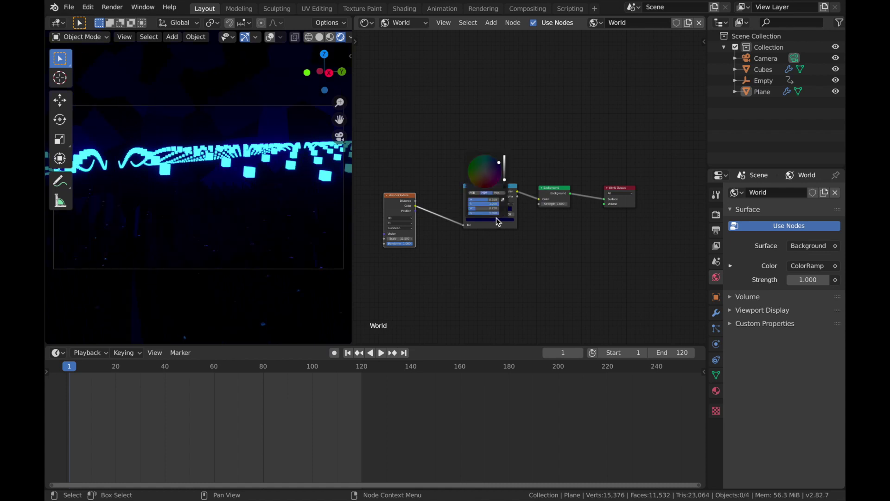
left_click_drag(506, 179, 505, 180)
Preview the animation, merge the Shader Editor area back into the 3D viewport and return to frame 1
key("space")
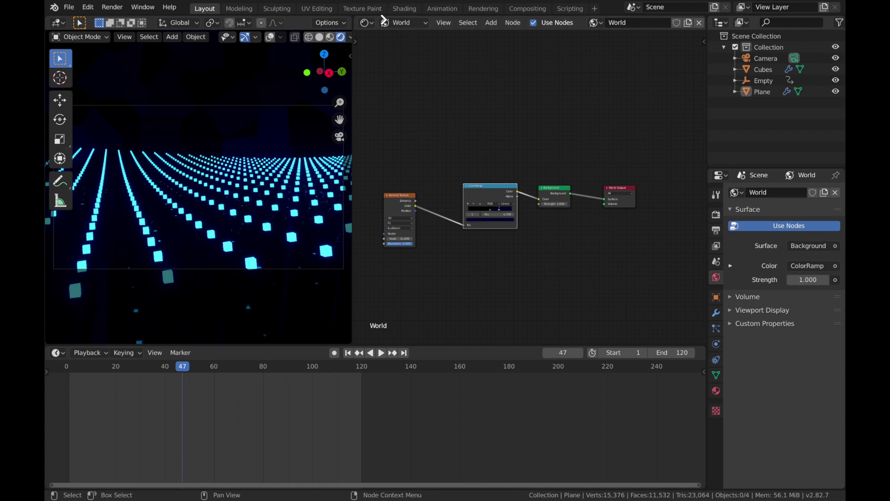
left_click_drag(383, 19, 421, 27)
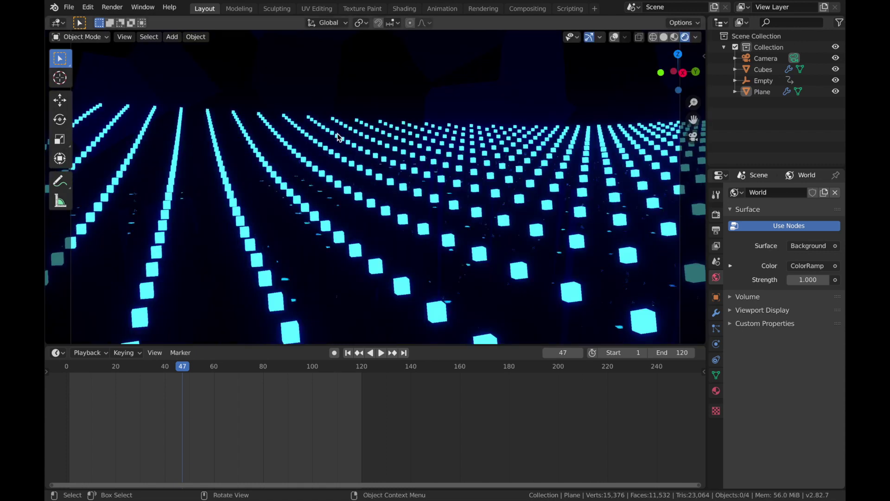
key("Escape")
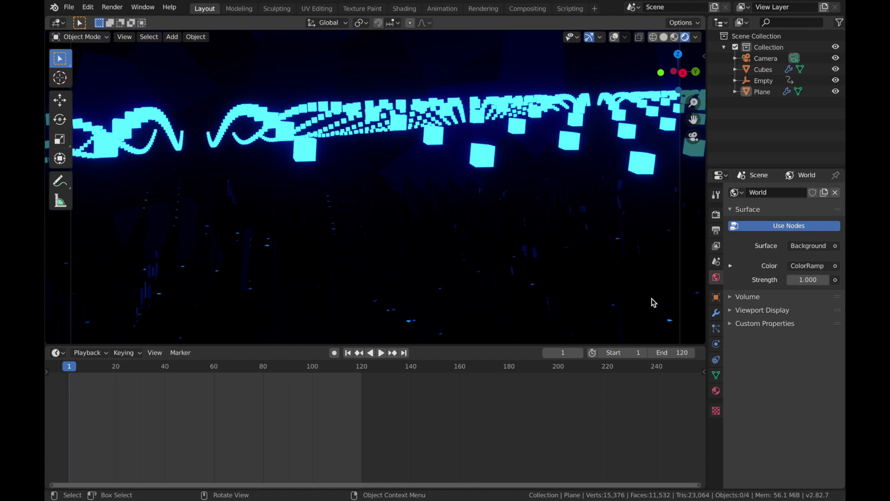
Set the render output to the Abstract Grass folder with the file name "Abstract Grass Tutorial Render"
left_click(716, 231)
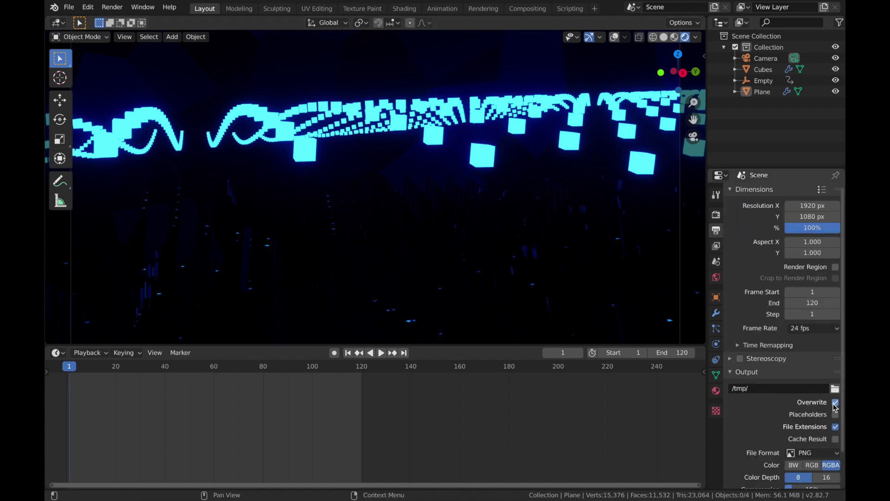
left_click(835, 389)
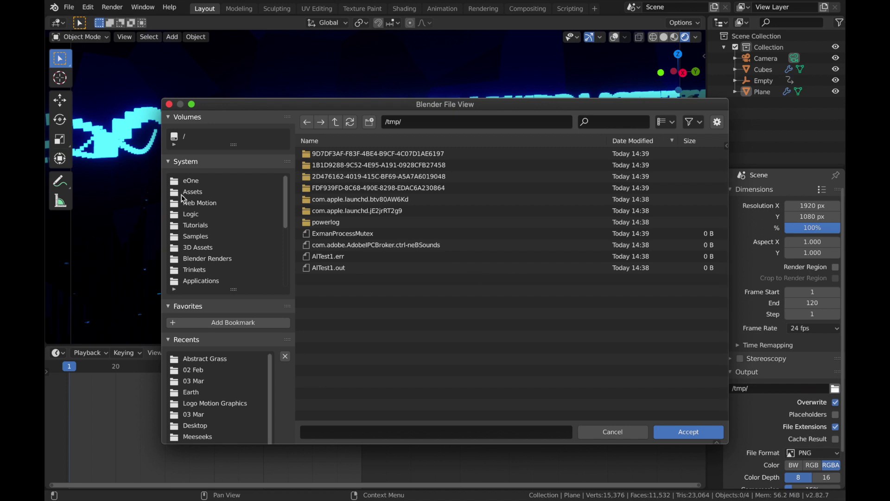
left_click(210, 259)
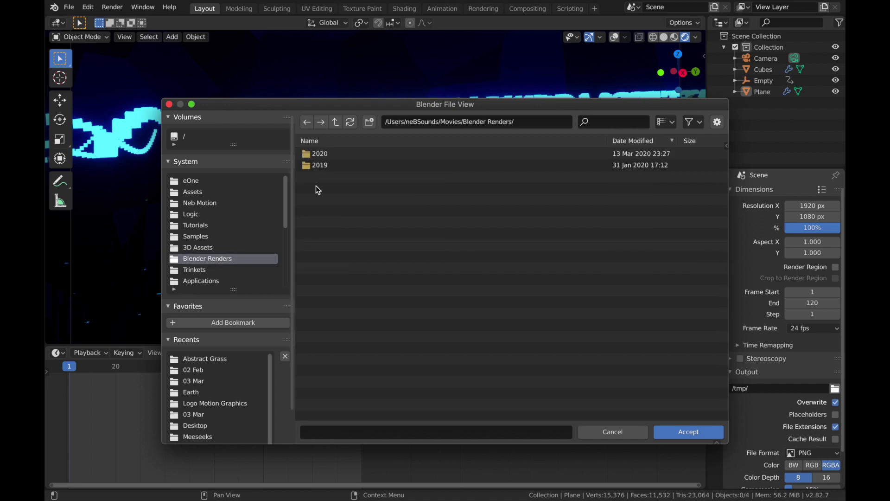
double_click(326, 153)
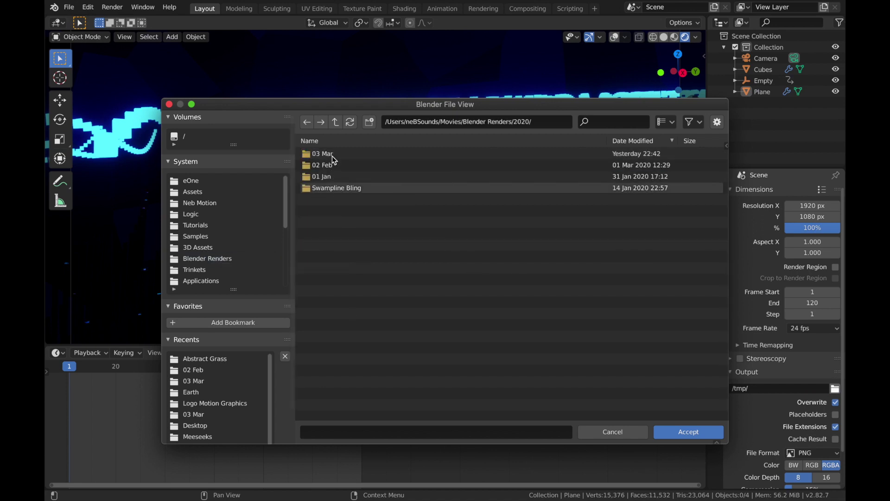
left_click(205, 358)
left_click(363, 431)
type("Abstract Grass Tutorial Render")
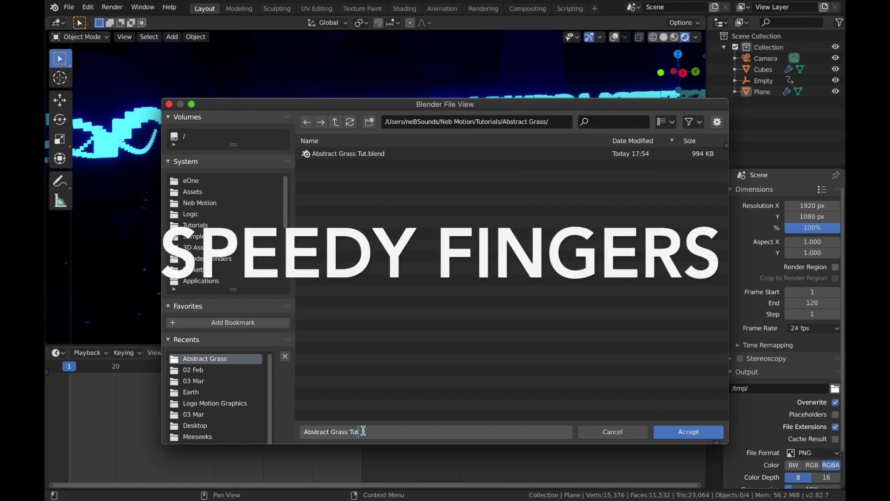
key("Return")
left_click(659, 431)
Set the output format to FFmpeg video with an MPEG-4 container and perceptually lossless output quality
scroll(788, 371, "down", 1)
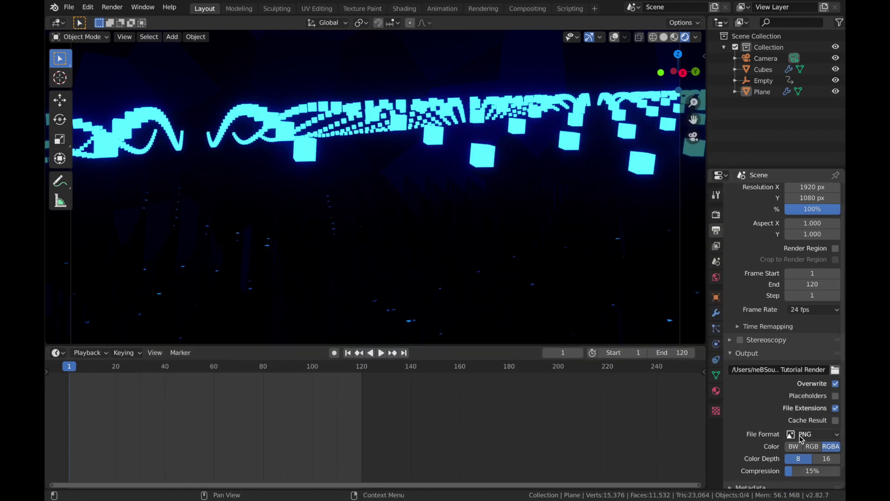
left_click(807, 434)
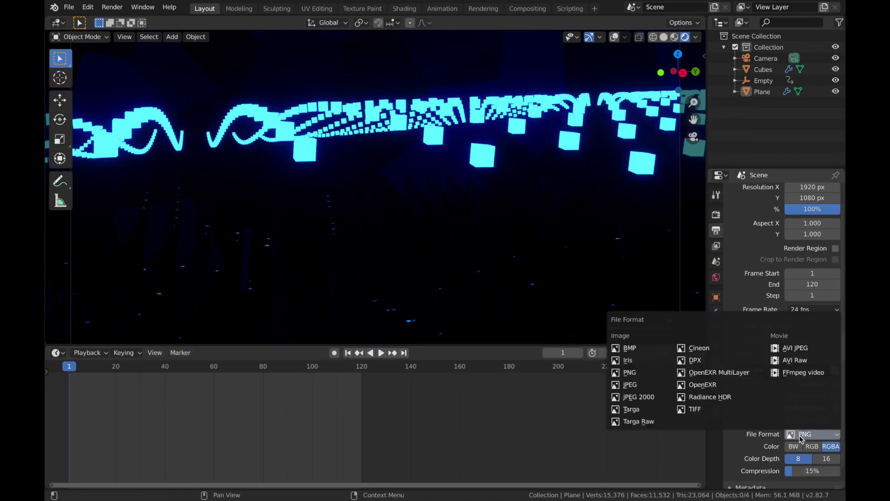
left_click(795, 374)
scroll(753, 424, "down", 1)
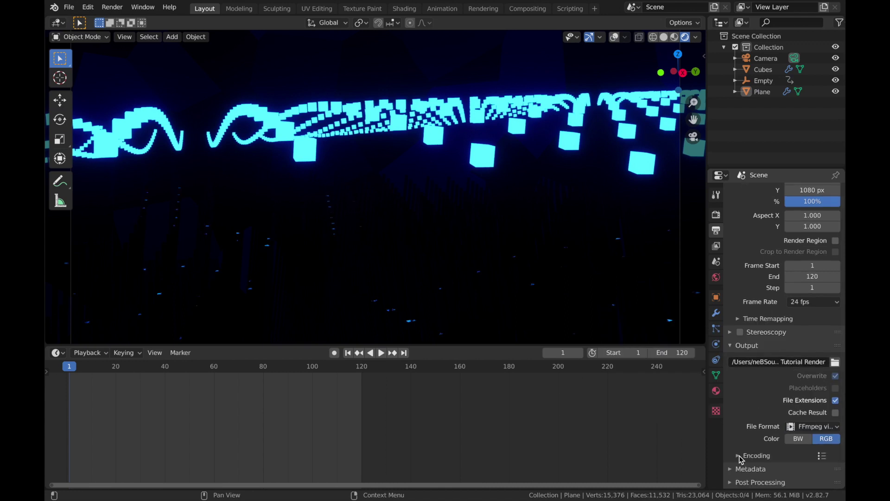
left_click(739, 455)
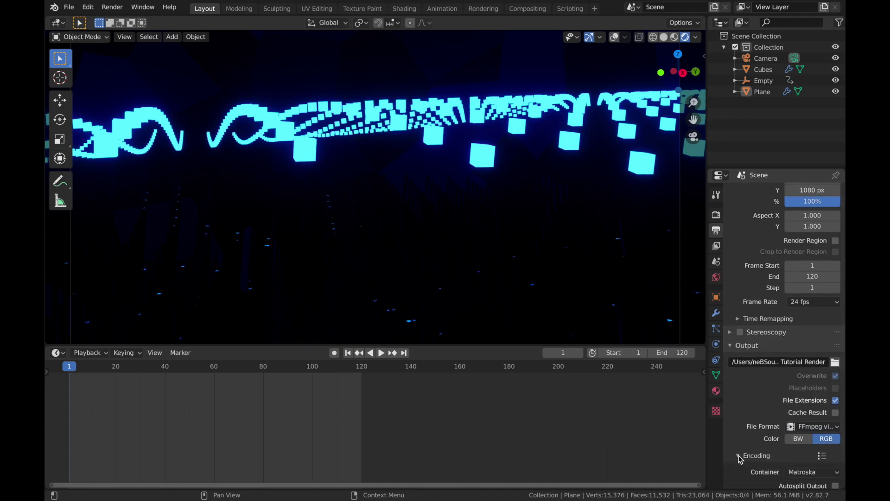
left_click(794, 472)
left_click(796, 435)
scroll(805, 425, "down", 5)
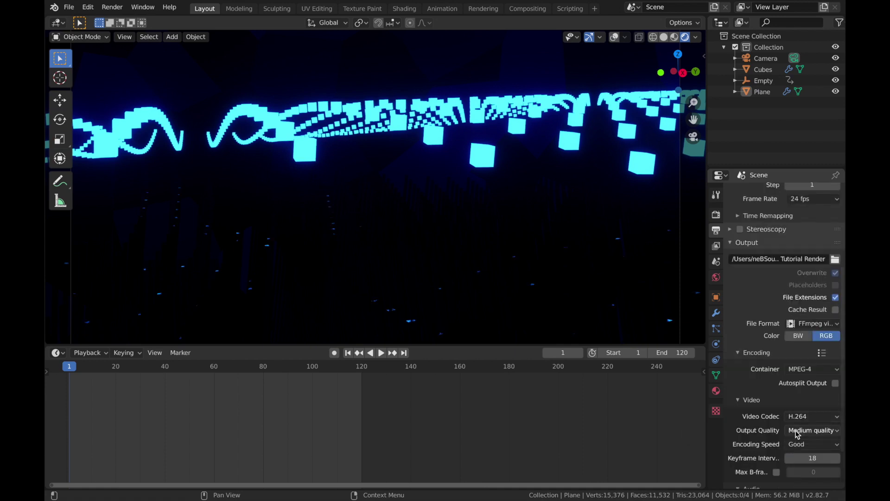
left_click(800, 430)
left_click(793, 393)
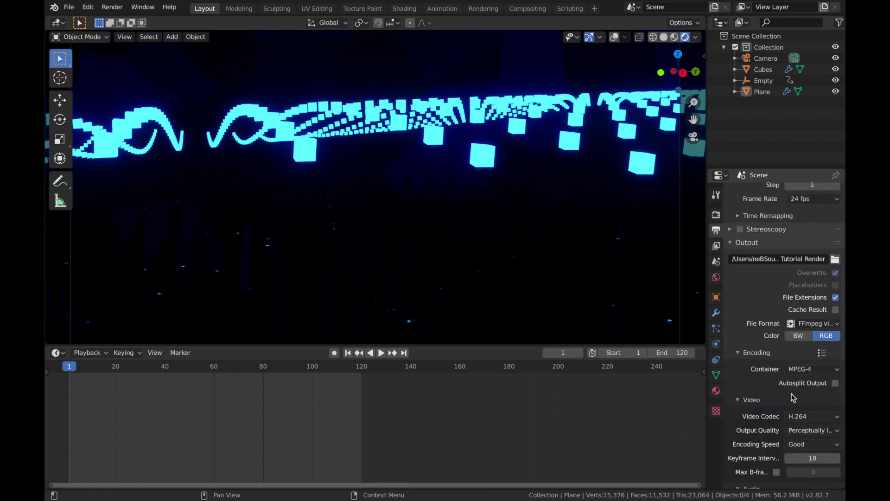
Start rendering the full animation
scroll(752, 413, "down", 1)
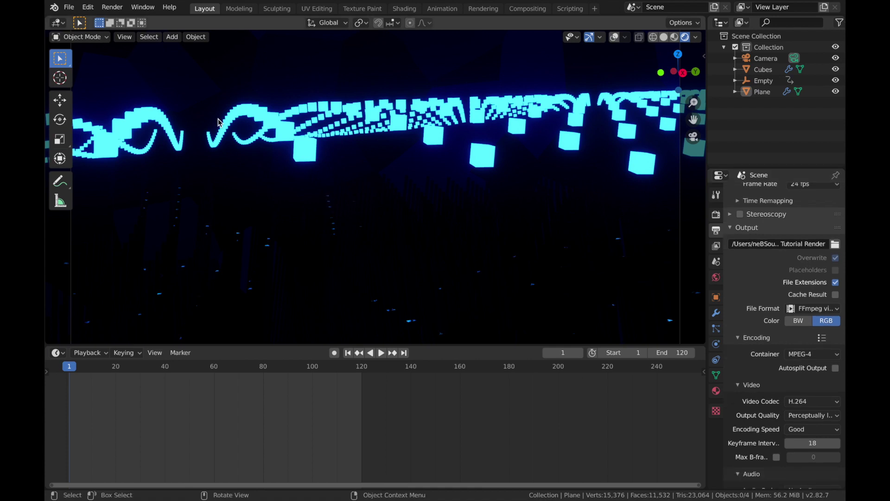
left_click(116, 8)
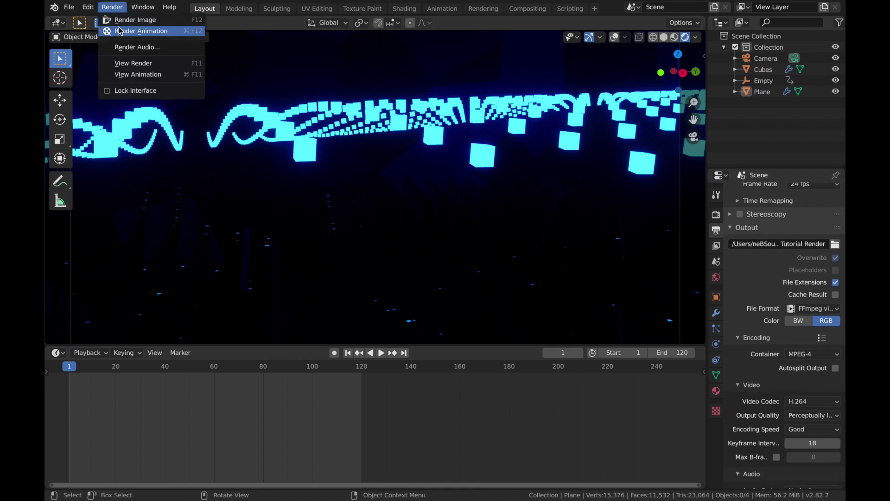